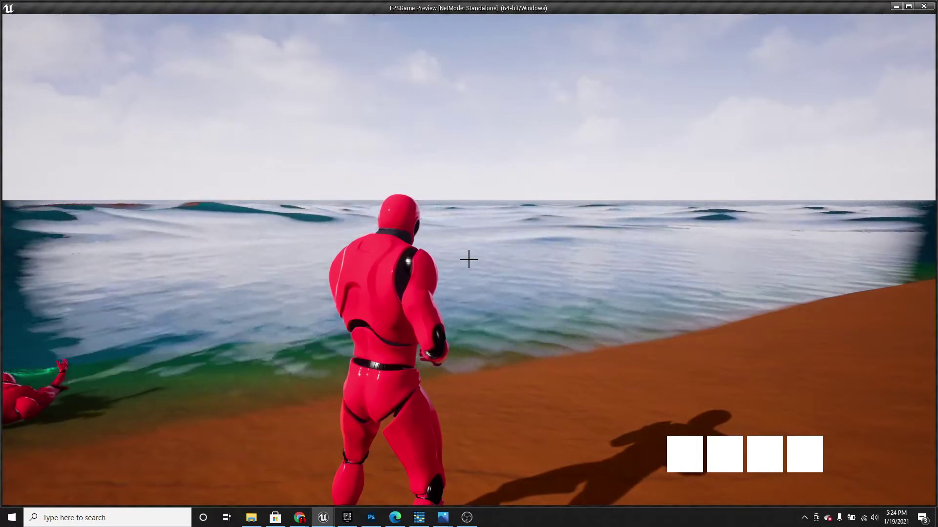
Run the character along the shoreline in the game preview to examine the ocean and its water interaction.
key("w")
key("w")
key("w")
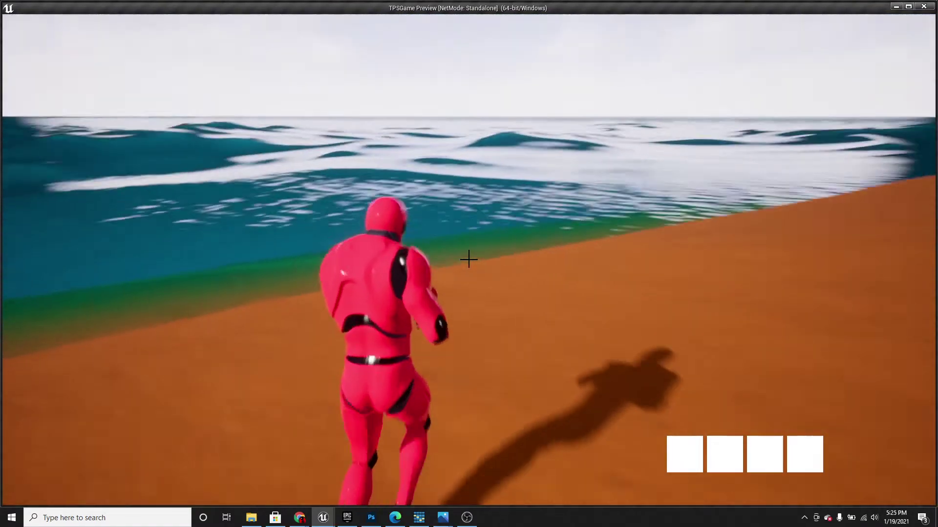
key("w")
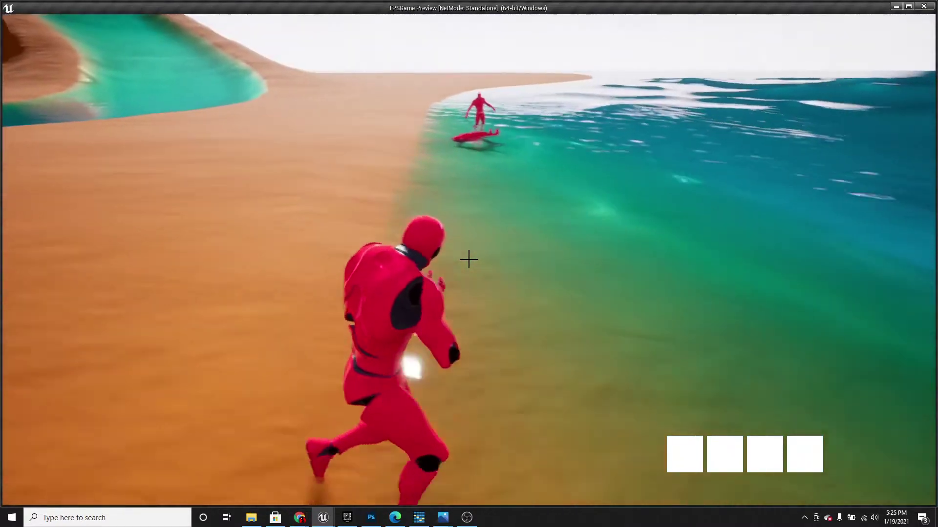
key("w")
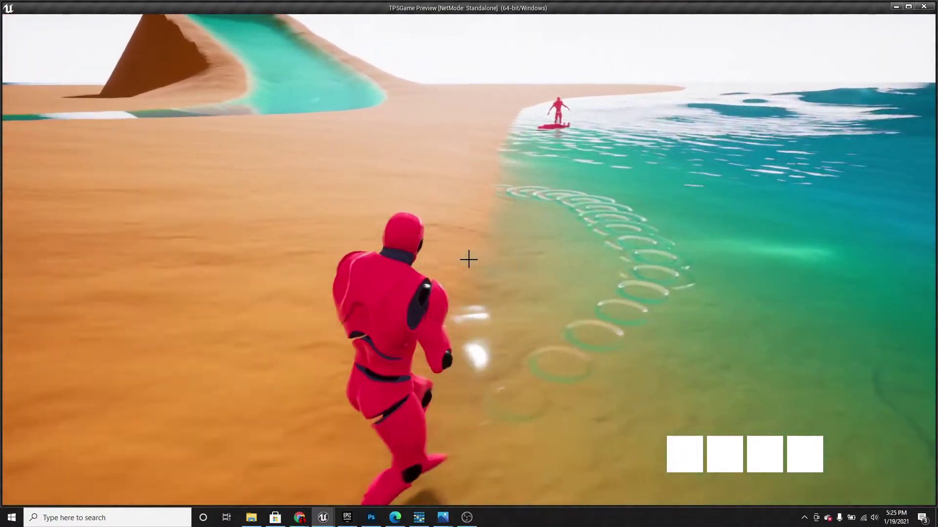
key("w")
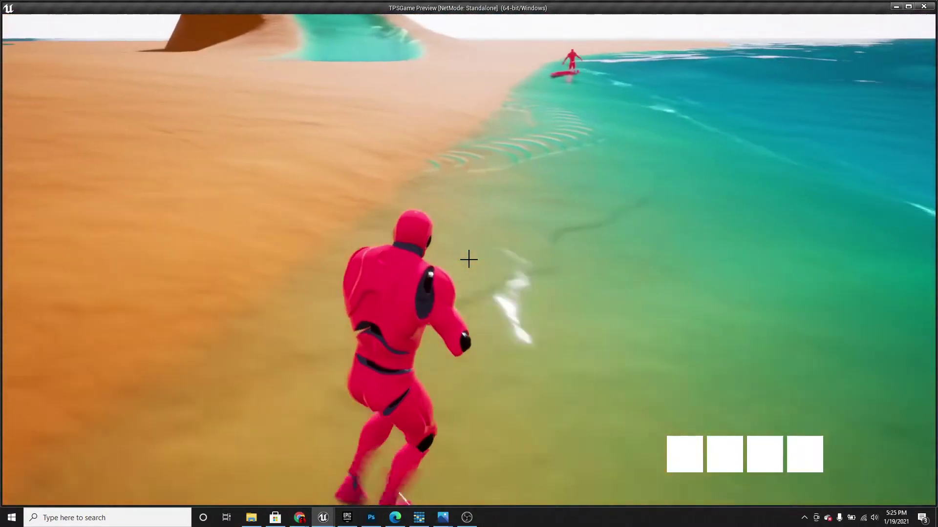
key("w")
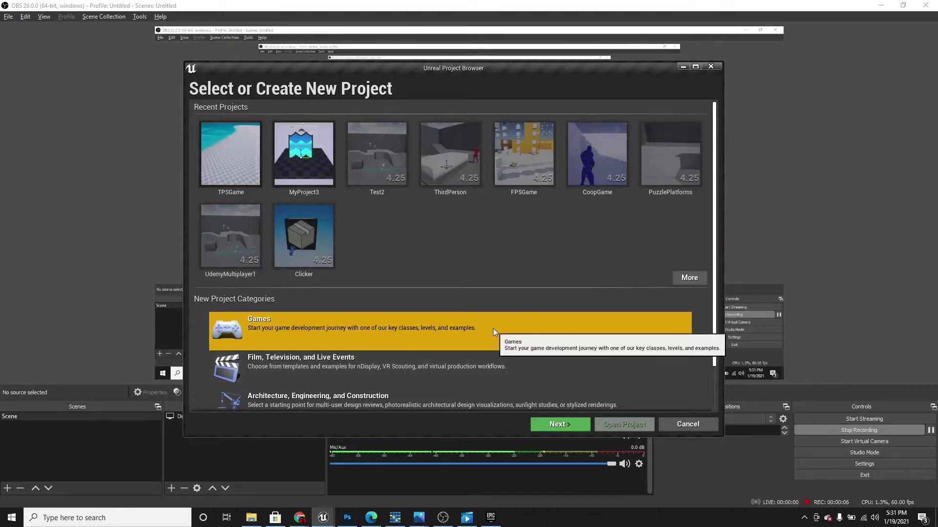
Create a new Games project from the Third Person template.
left_click(558, 424)
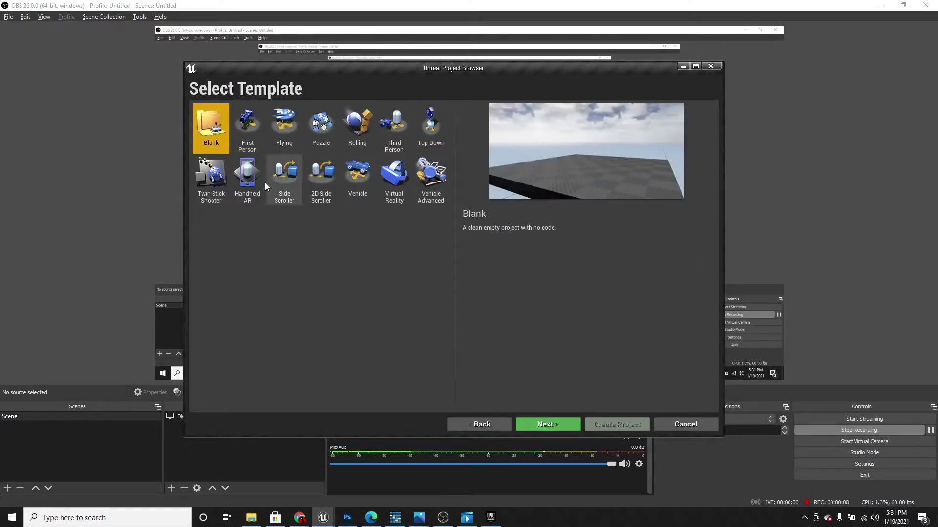
left_click(404, 120)
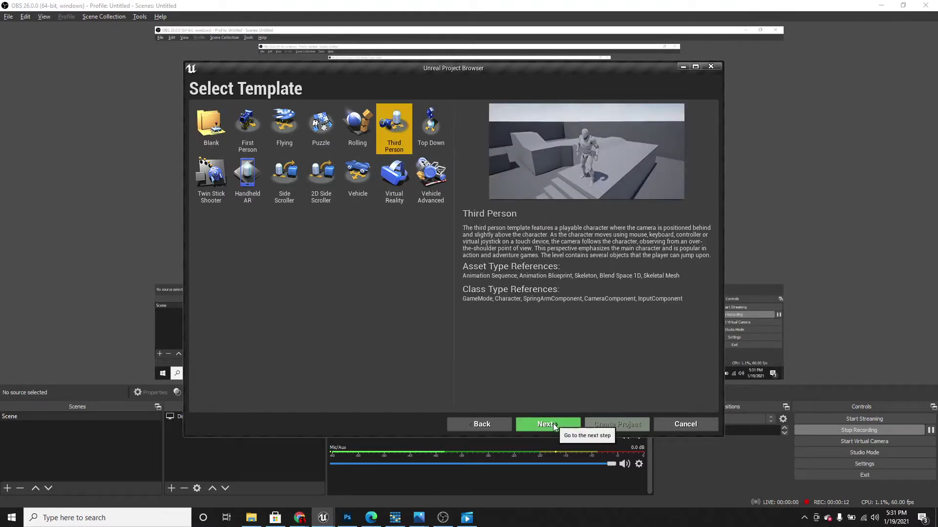
left_click(552, 424)
left_click(535, 394)
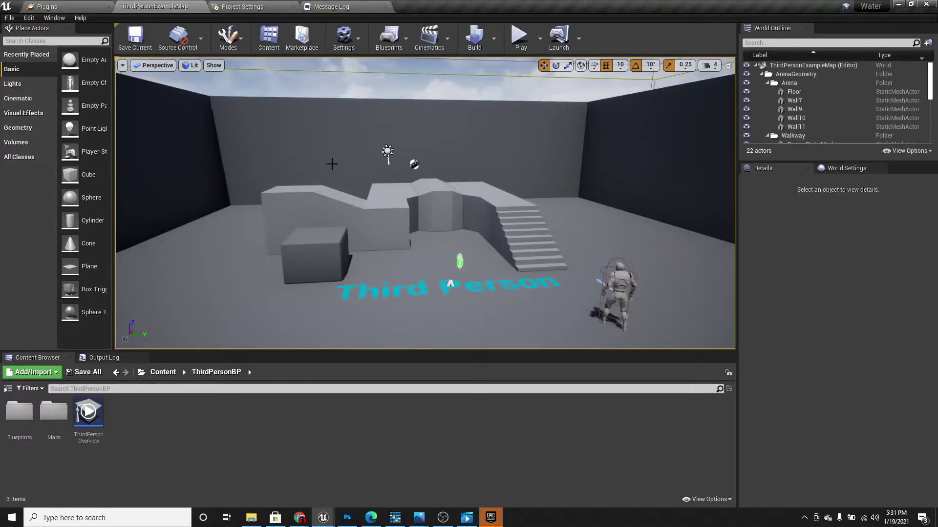
Enable the experimental Water plugin for the project and restart the editor.
left_click(28, 17)
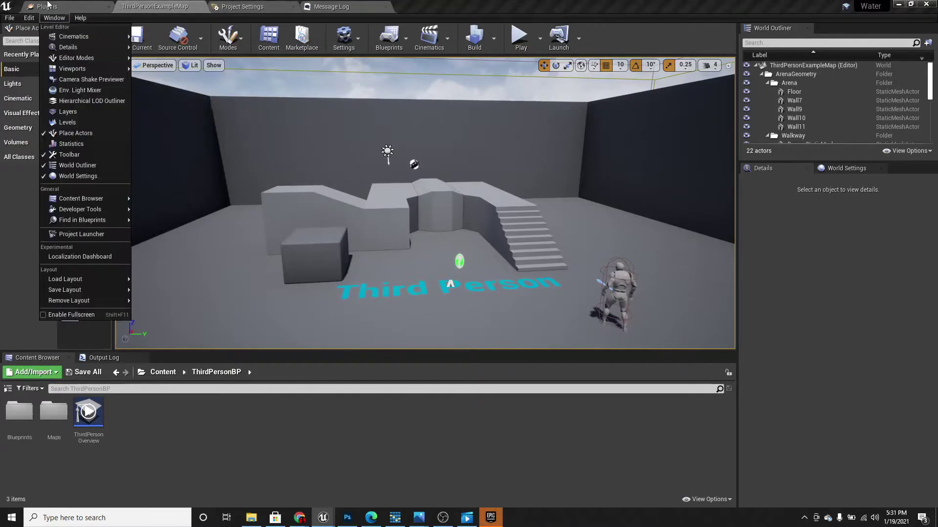
left_click(47, 5)
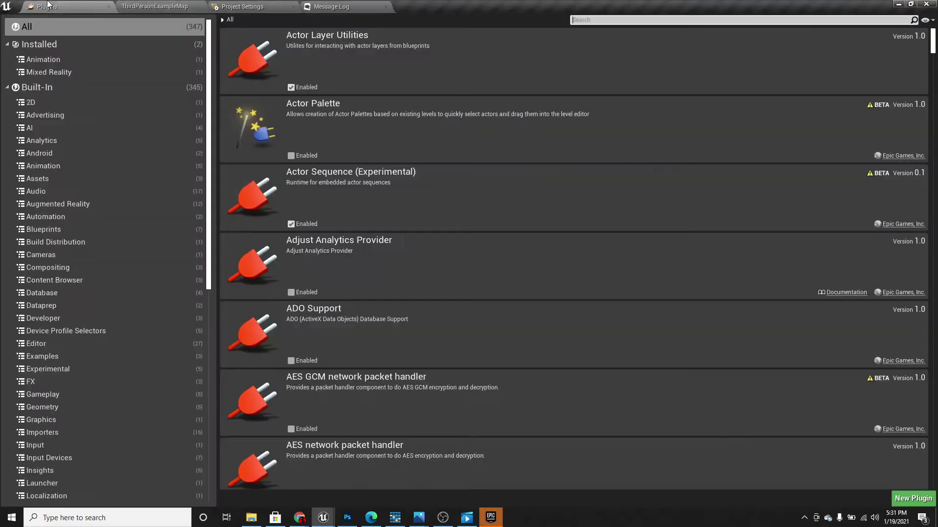
left_click(132, 7)
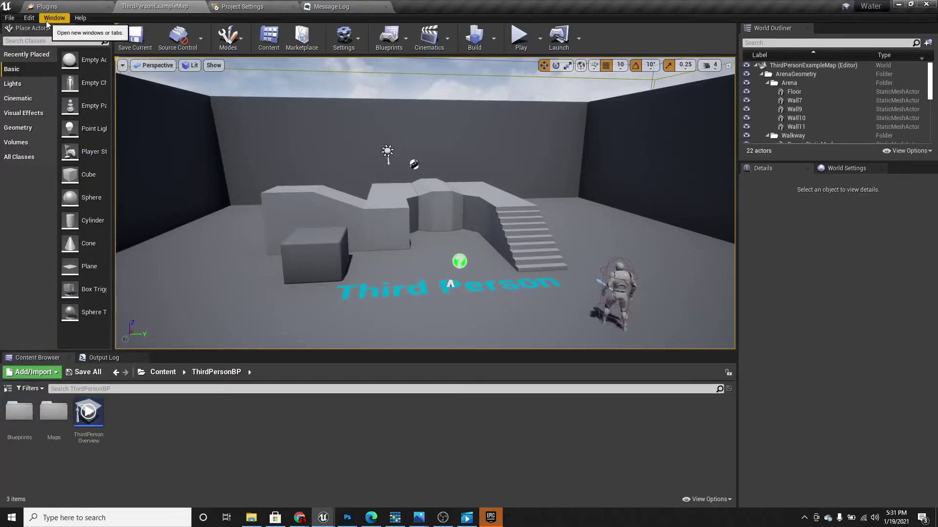
left_click(45, 20)
mouse_move(28, 21)
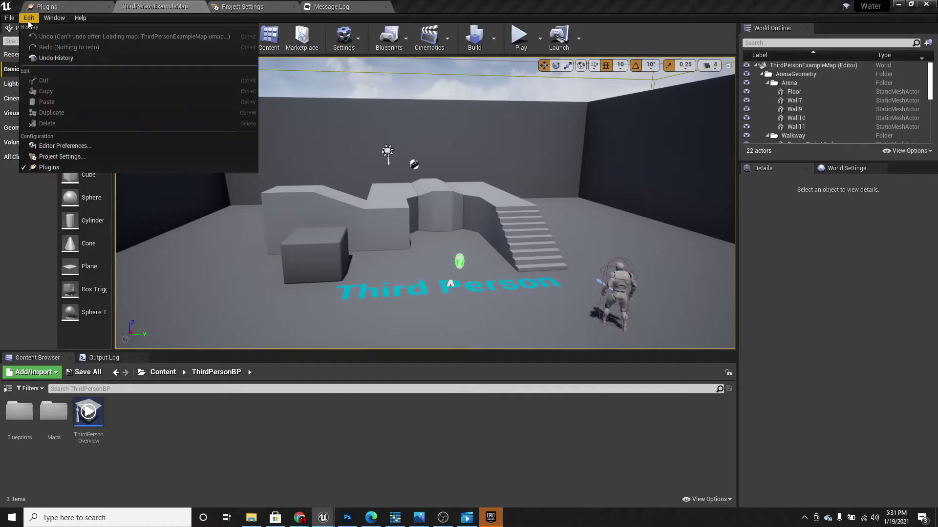
left_click(59, 167)
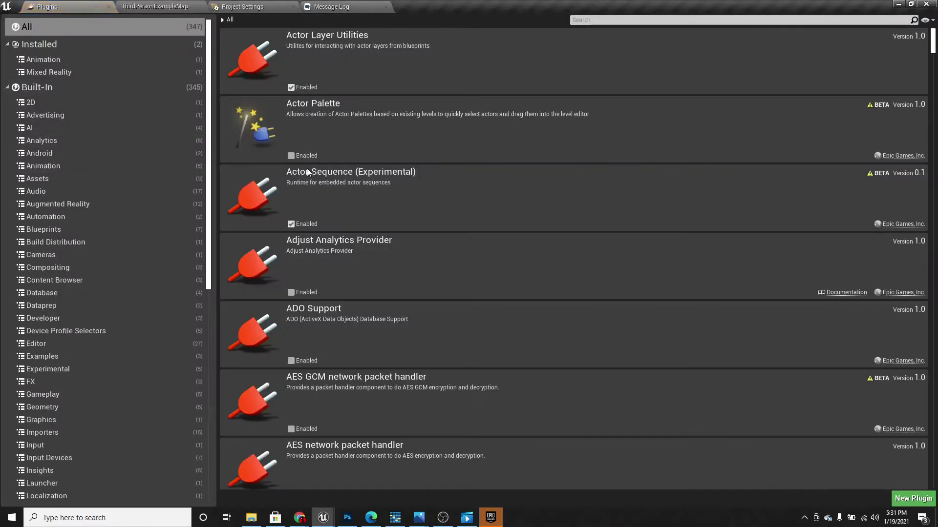
left_click(591, 20)
type("water")
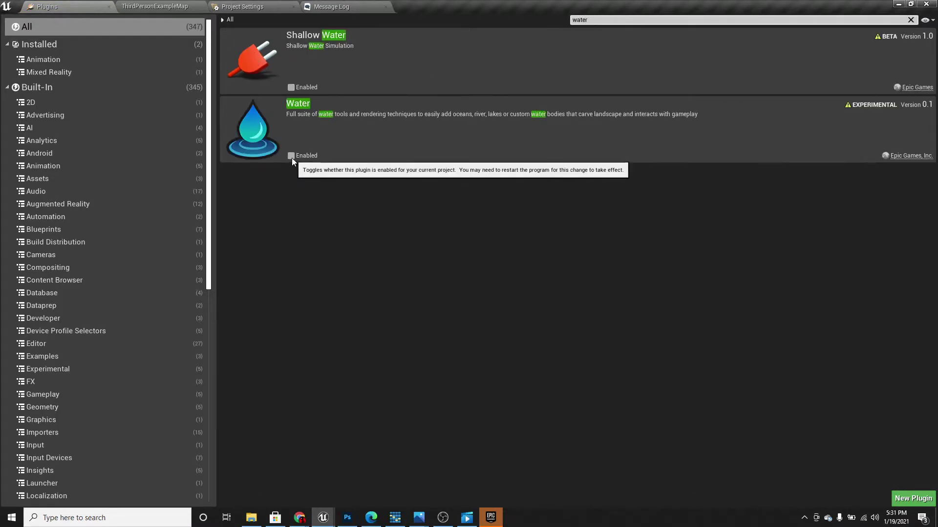
left_click(292, 157)
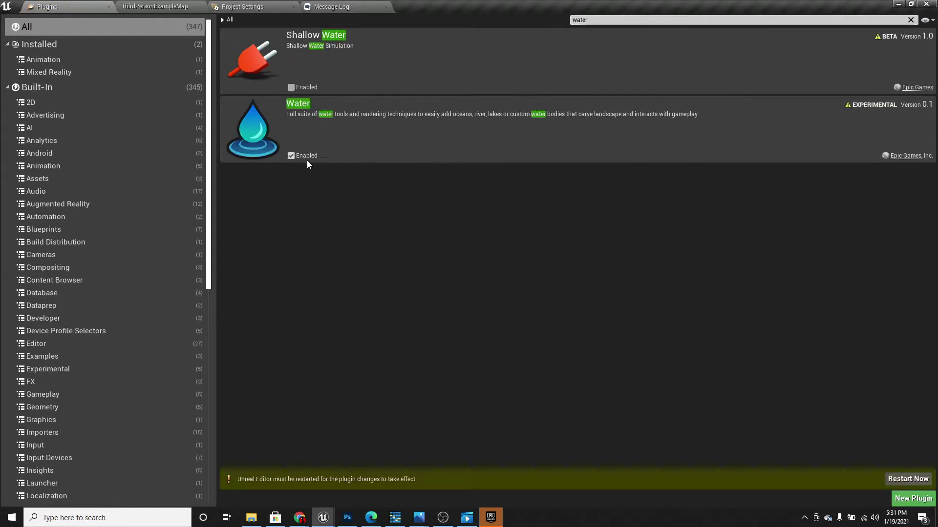
left_click(921, 480)
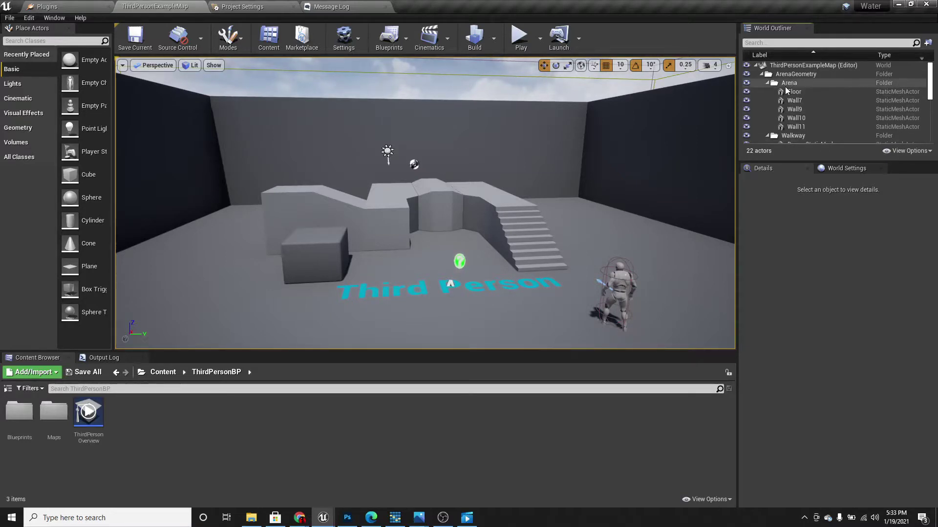
Delete the arena's floor and its four walls from the level.
left_click(799, 90)
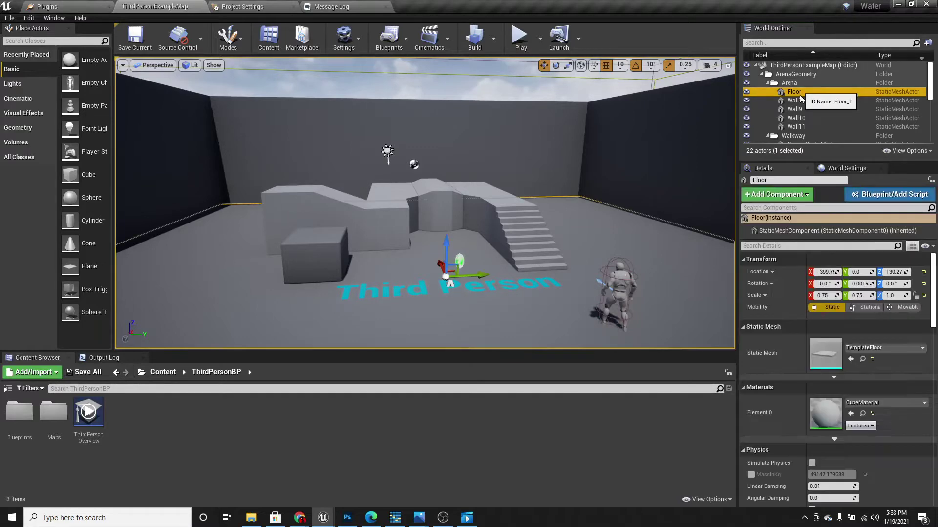
left_click(804, 127, "shift")
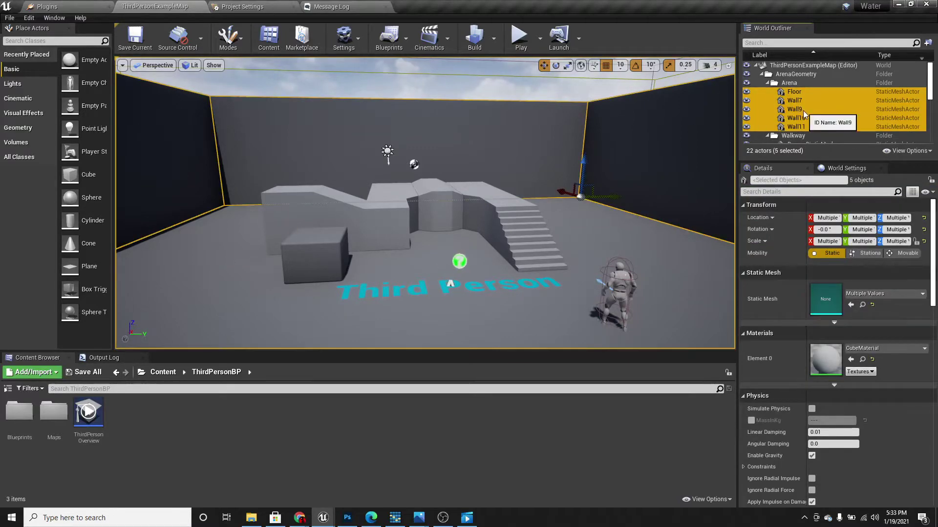
key("Delete")
Delete the stairs, arms, bump and ramp of the walkway together with the cube in front of it.
left_click(501, 216)
scroll(462, 209, "up", 2)
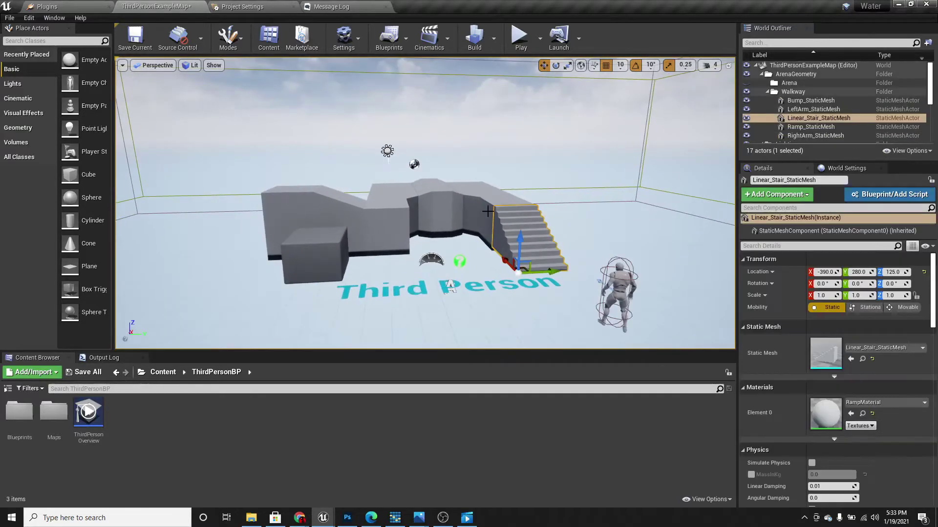
left_click(436, 204, "ctrl")
left_click(487, 192, "ctrl")
left_click(389, 203, "ctrl")
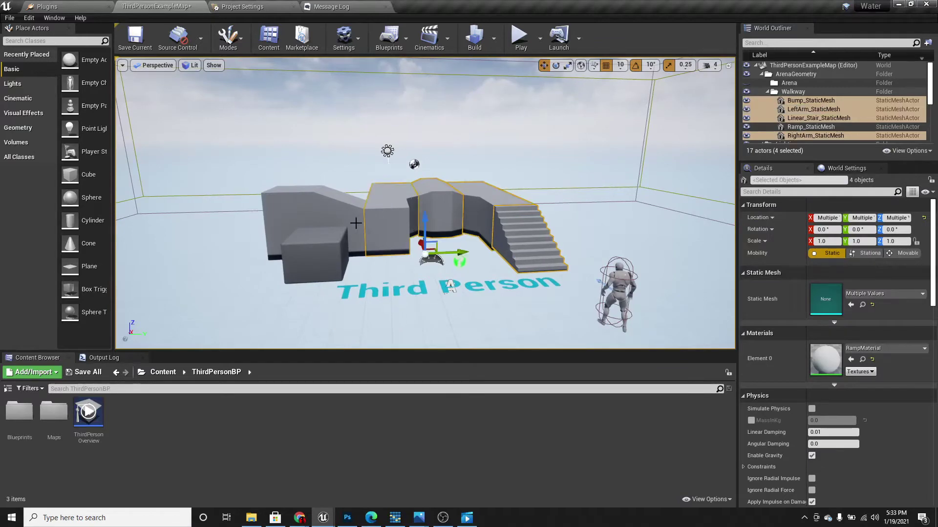
left_click(305, 214, "ctrl")
left_click(317, 251, "ctrl")
mouse_move(476, 255)
right_mouse_down()
mouse_move(475, 234)
mouse_move(494, 262)
mouse_move(477, 255)
right_mouse_up()
key("Delete")
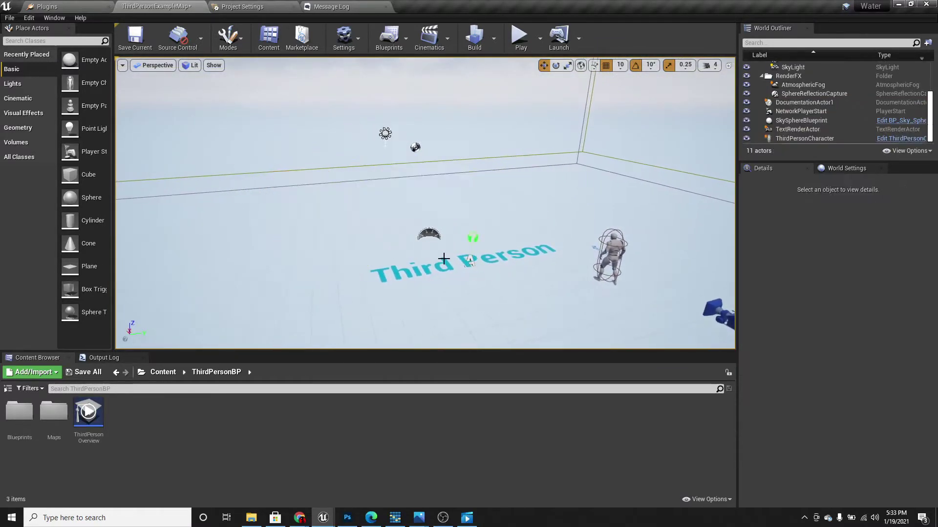
Delete the Third Person text from the emptied level.
left_click(470, 260)
key("Delete")
right_click_drag(484, 269, 504, 264)
key("w")
left_click(455, 247)
scroll(527, 262, "down", 8)
key("Delete")
key("s")
key("d")
key("w")
left_click_drag(510, 257, 486, 184)
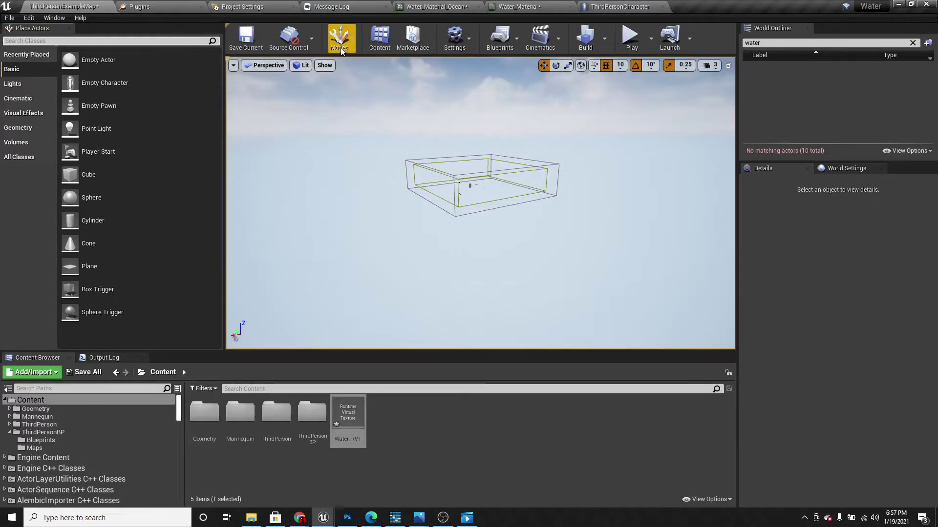
Create a new landscape with edit layers enabled.
left_click(341, 51)
left_click(361, 78)
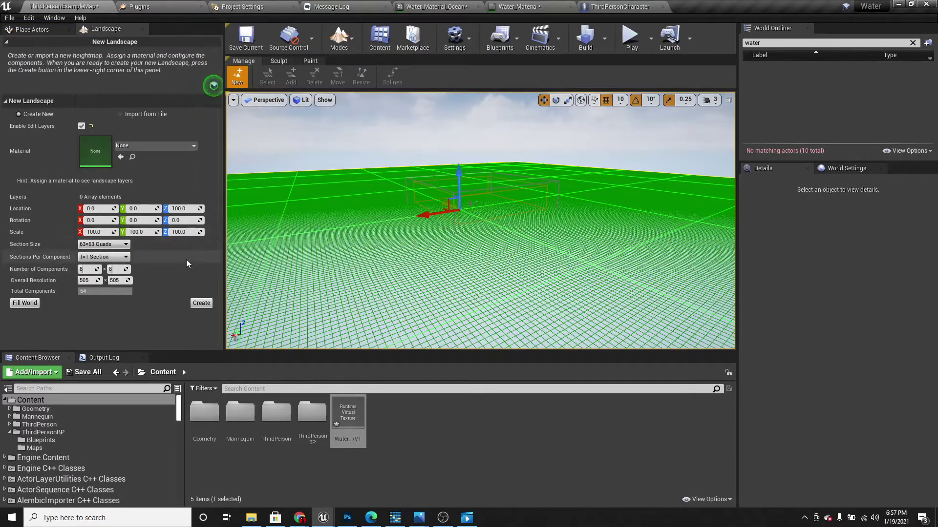
left_click(82, 126)
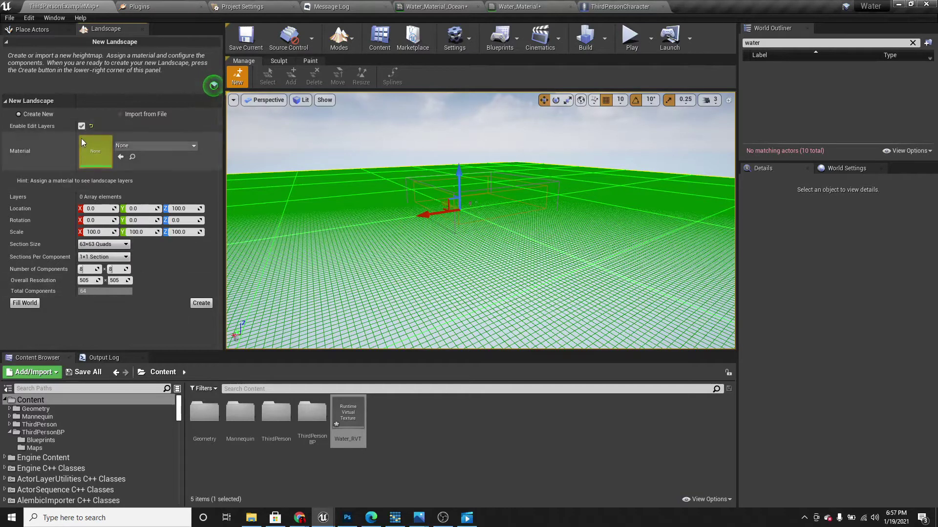
left_click(205, 303)
mouse_move(424, 268)
right_mouse_down()
mouse_move(424, 281)
mouse_move(424, 268)
right_mouse_up()
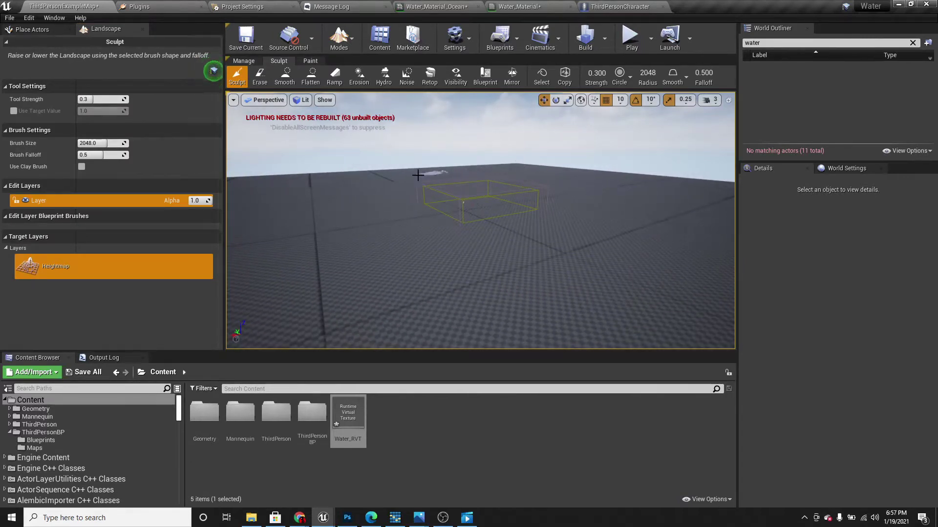
left_click(434, 247)
key("ctrl+z")
mouse_move(434, 247)
right_mouse_down()
mouse_move(455, 235)
mouse_move(450, 250)
mouse_move(446, 241)
right_mouse_up()
key("w")
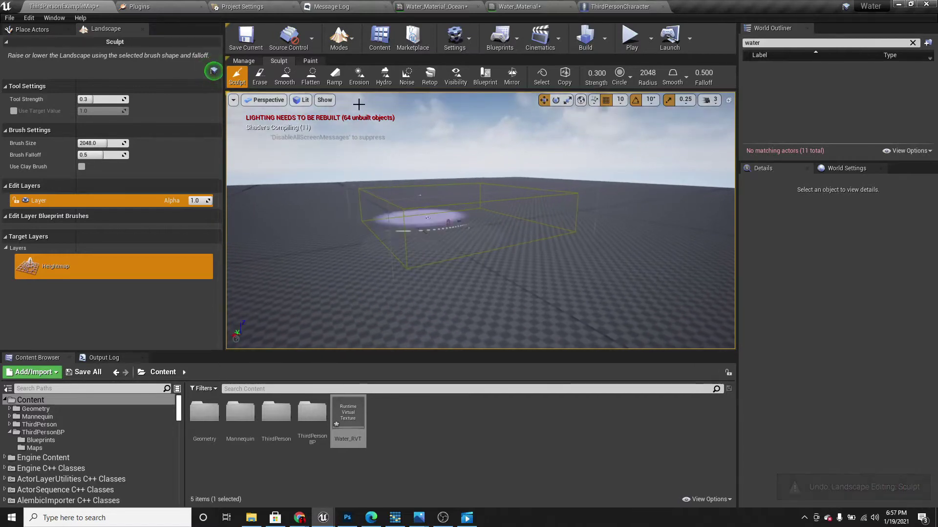
Return to Select mode and place a Water Body Ocean actor on the landscape.
left_click(337, 40)
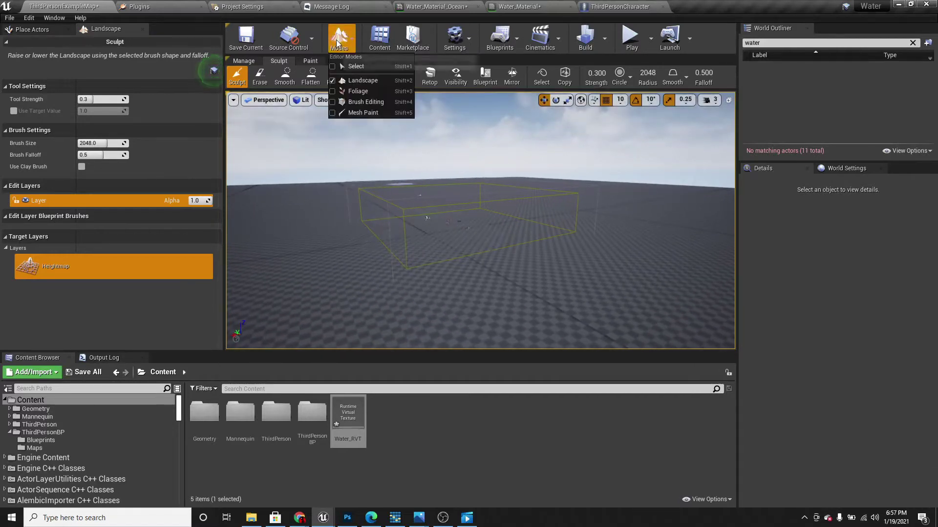
left_click(344, 67)
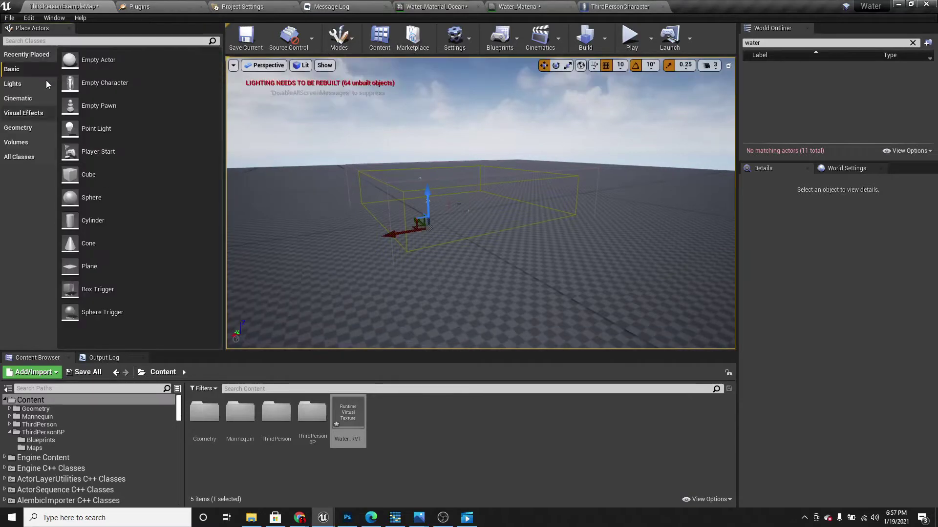
type("water")
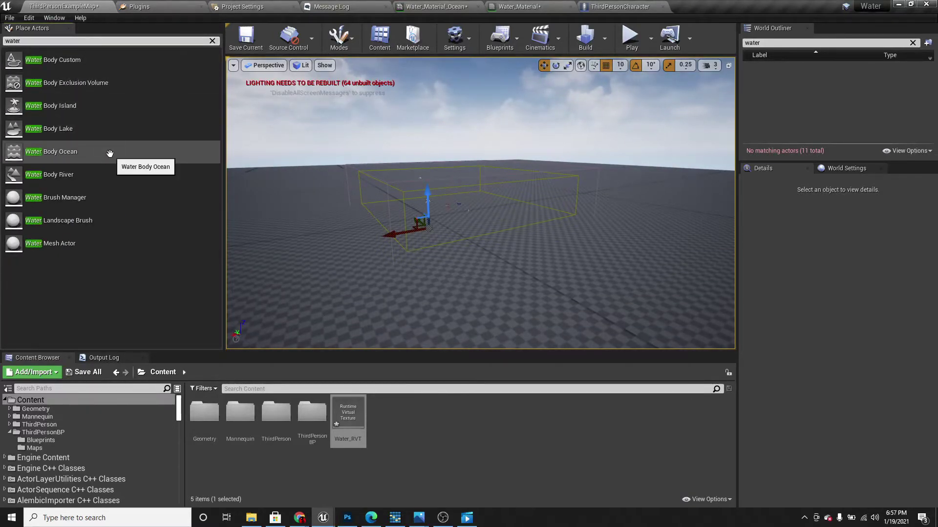
left_click_drag(109, 153, 448, 231)
right_click_drag(398, 274, 603, 286)
right_click_drag(571, 198, 435, 257)
Reshape the island's shoreline by moving the ocean's spline points, with the camera speed set to 4.
left_click(575, 201)
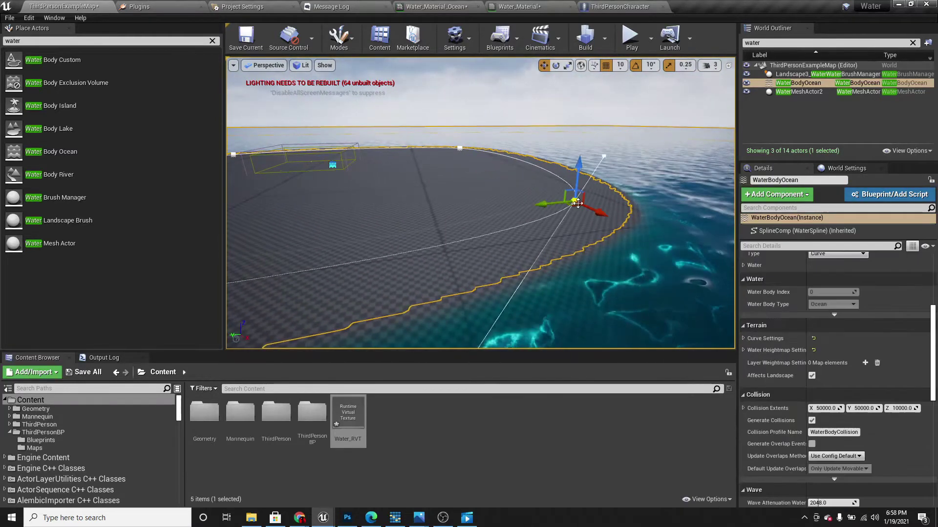
mouse_move(587, 200)
right_mouse_down()
mouse_move(615, 210)
mouse_move(594, 205)
right_mouse_up()
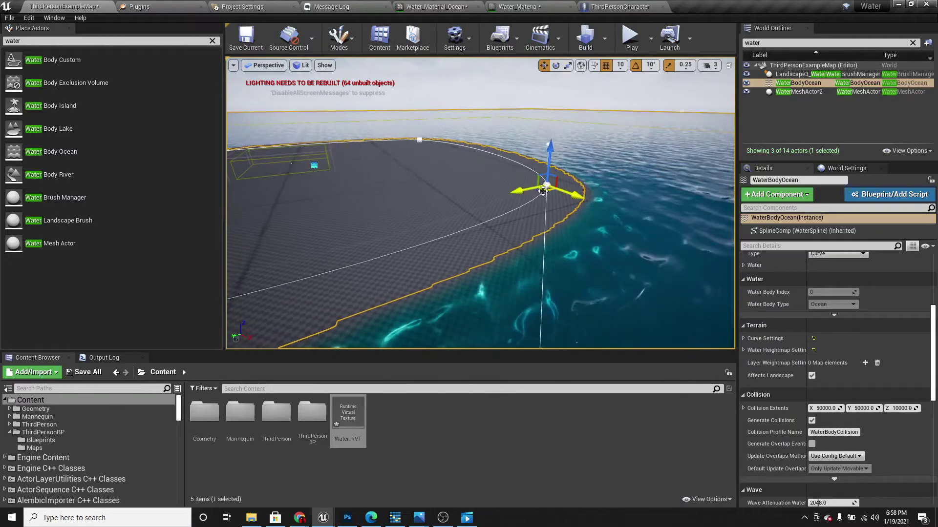
left_click_drag(463, 185, 471, 185)
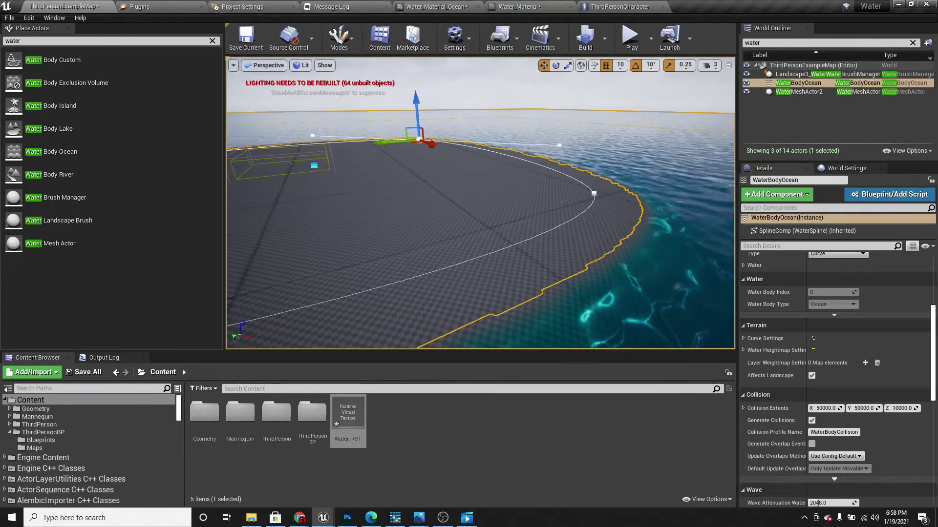
right_click_drag(511, 211, 388, 215)
left_click(718, 66)
right_click_drag(527, 170, 503, 156)
key("s")
left_click_drag(466, 182, 608, 185)
left_click(516, 136)
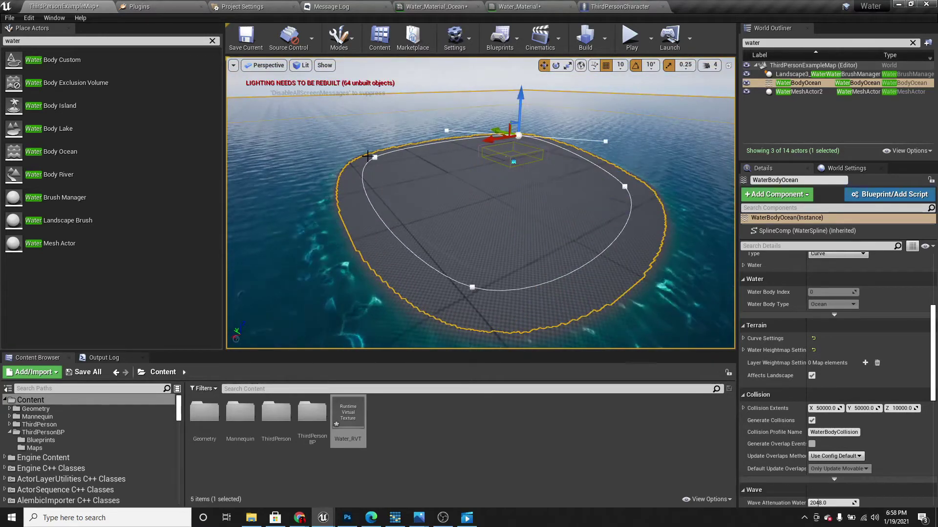
key("w")
right_click_drag(348, 163, 362, 146)
Select the landscape and assign the SandMesh engine material as its landscape material.
left_click(468, 210)
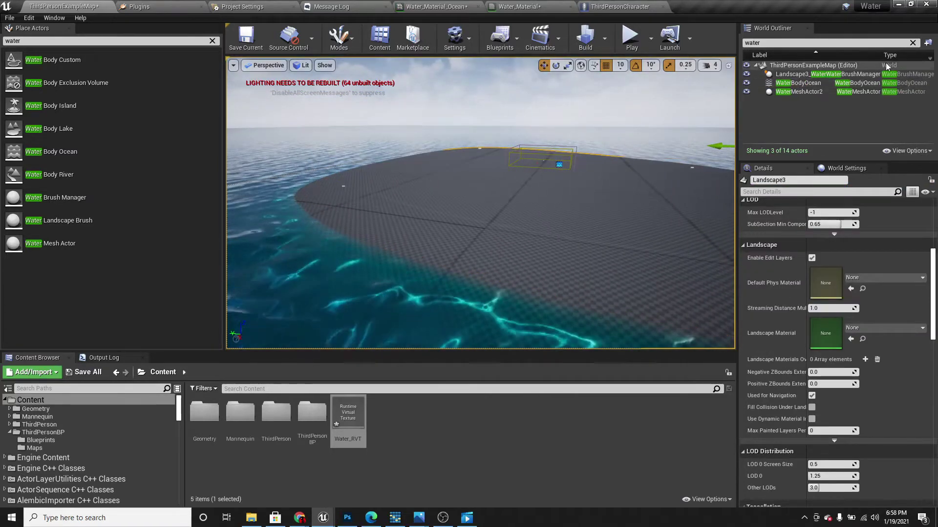
left_click(912, 43)
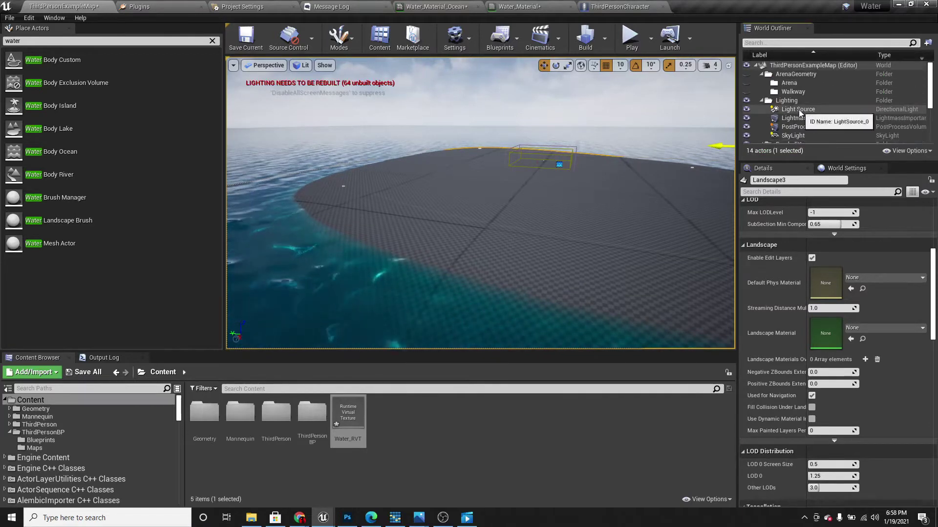
left_click(863, 327)
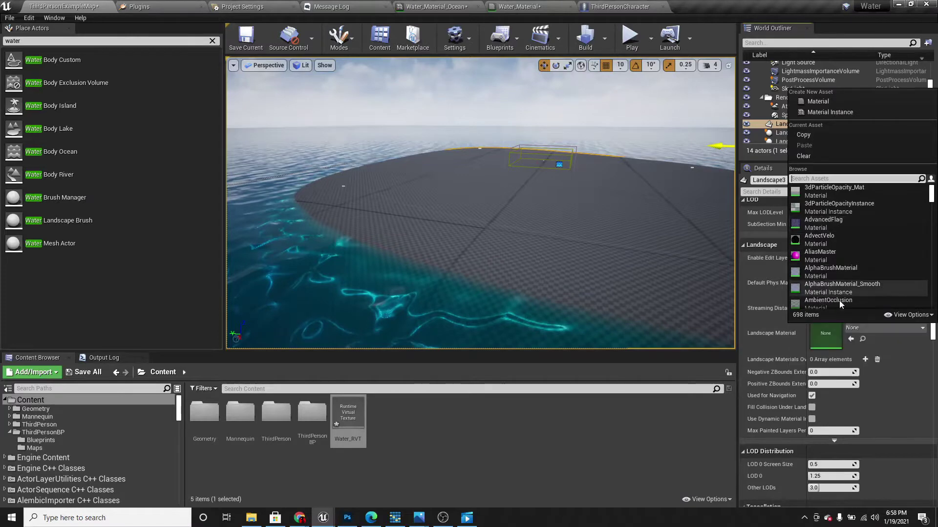
type("sand")
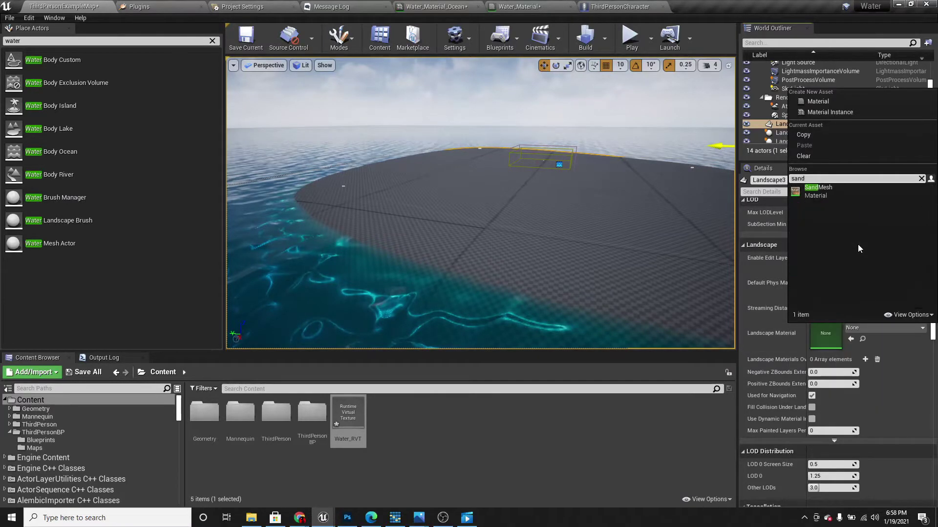
left_click(914, 315)
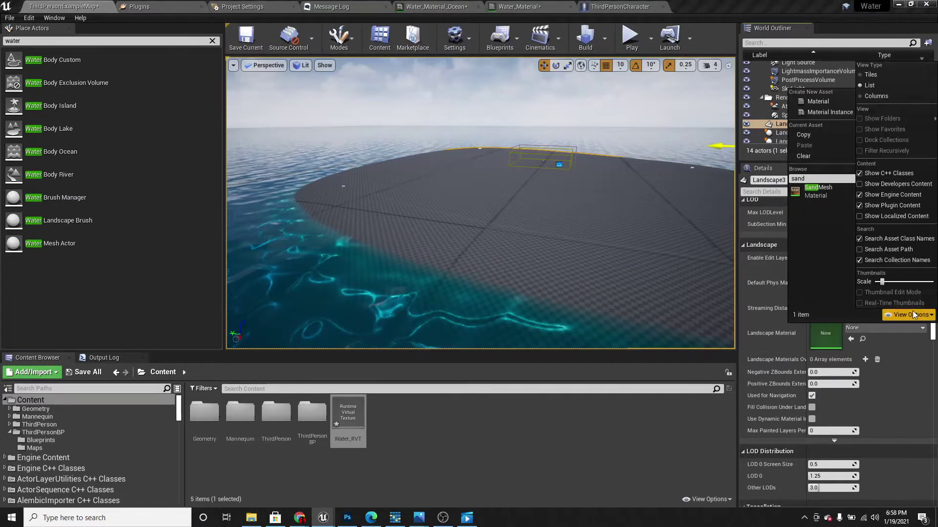
left_click(859, 196)
left_click(859, 196)
left_click(833, 197)
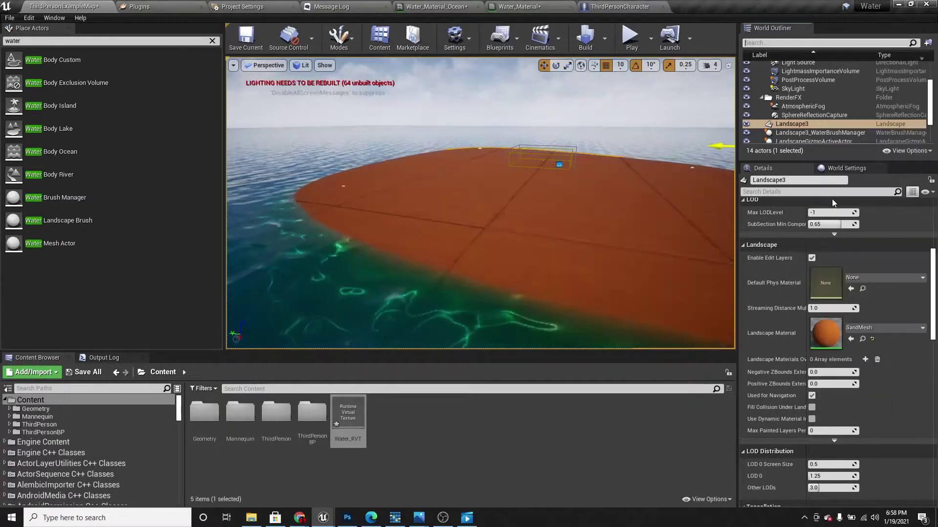
Play the level in the viewport, run and jump with the character across the island, and stop the session.
right_click_drag(480, 202, 620, 91)
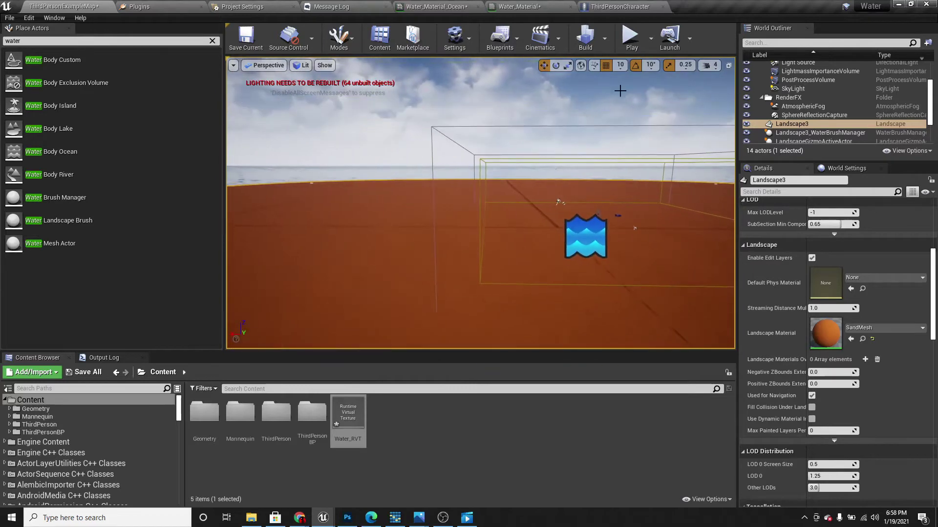
left_click(633, 51)
key("w")
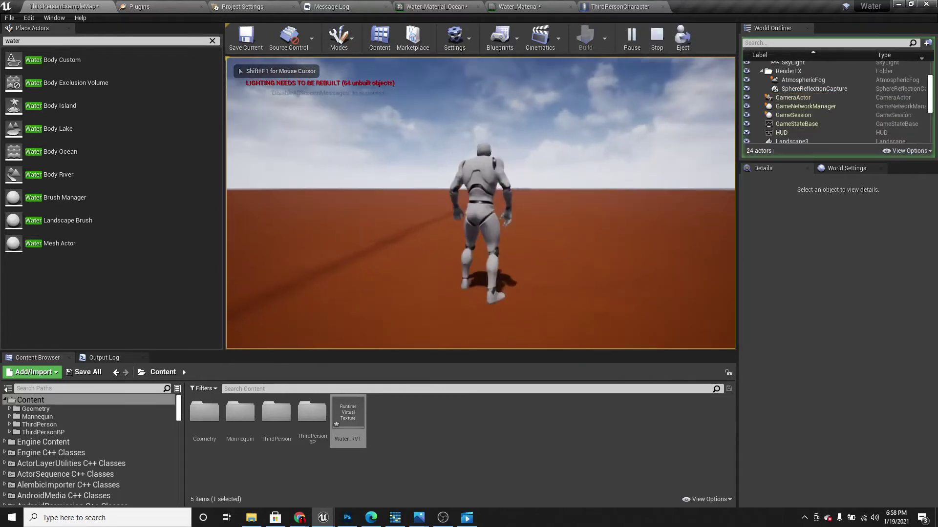
key("space")
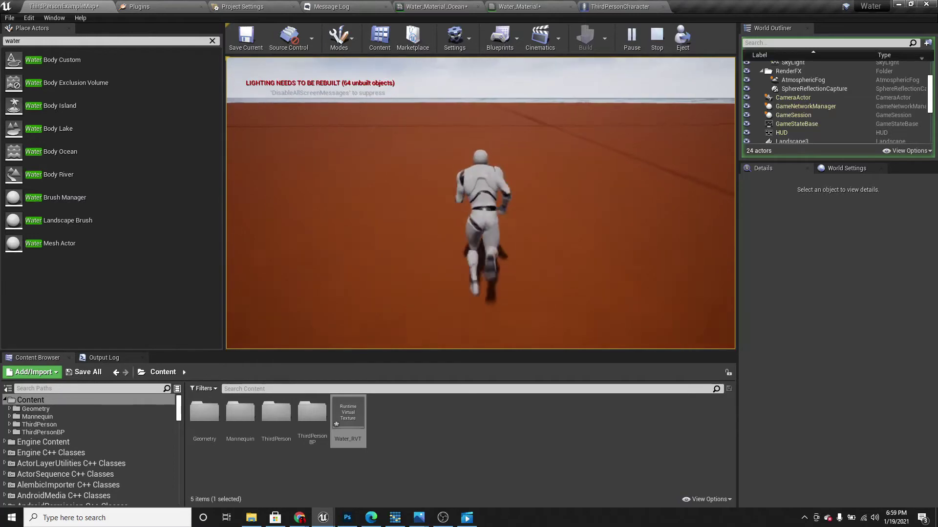
key("Escape")
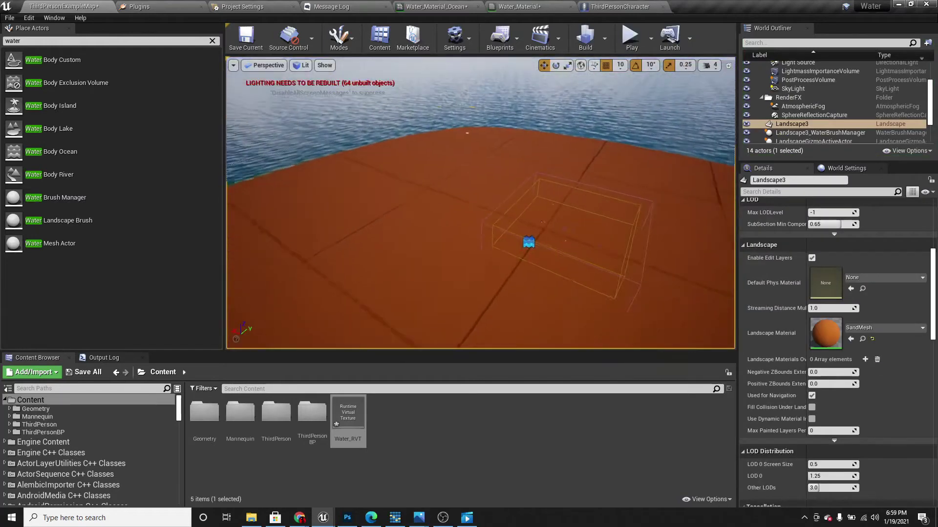
Select the Water Body Ocean and move one of its shoreline spline points inward toward the island's center.
key("s")
right_click_drag(471, 263, 471, 290)
left_click(365, 225)
left_click(363, 225)
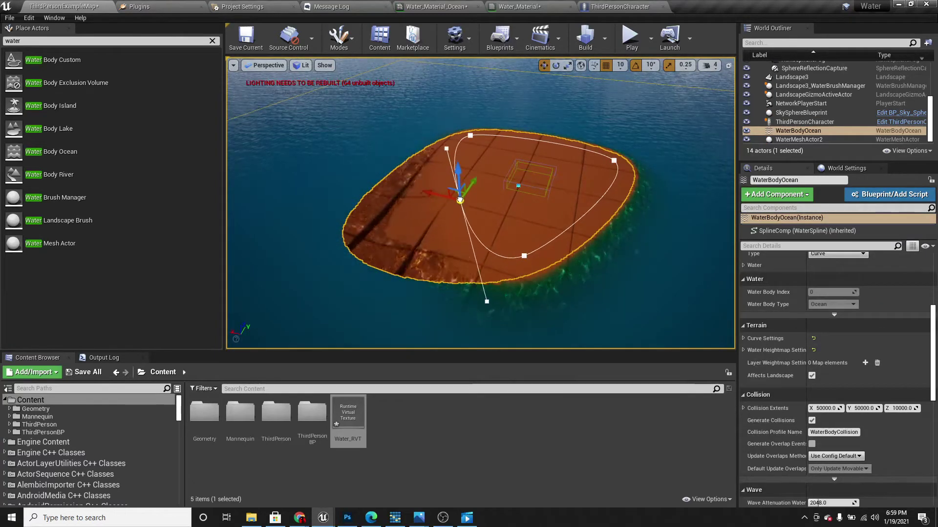
key("f")
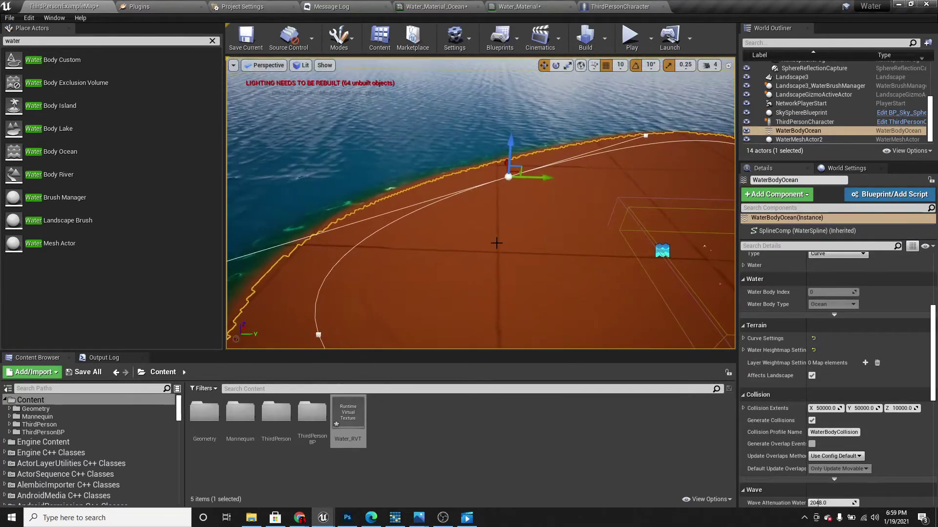
key("s")
right_click_drag(490, 246, 482, 244)
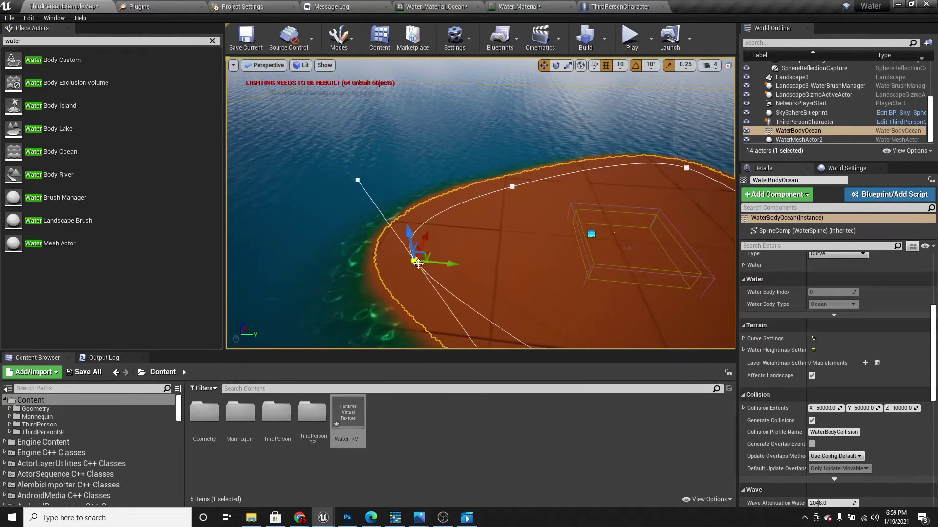
left_click_drag(418, 264, 570, 258)
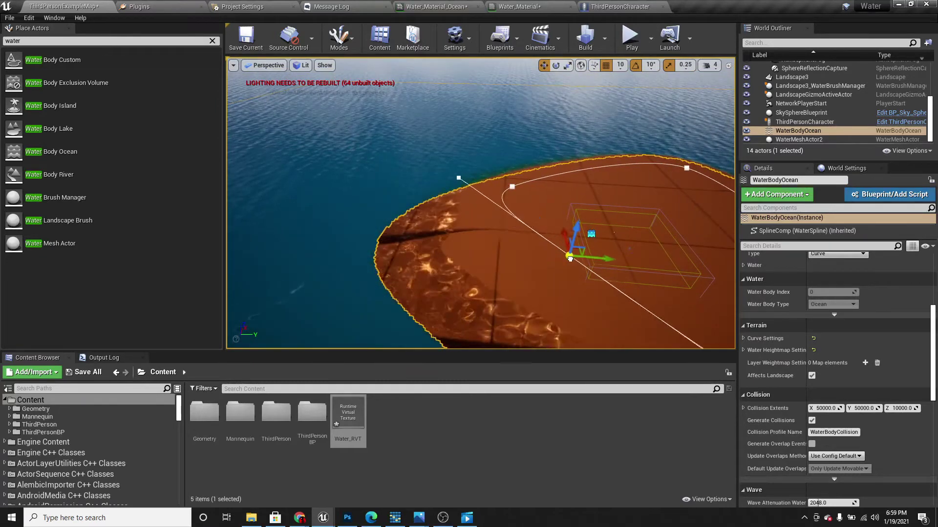
Pull further ocean spline points inward to make a compact rounded island, and play the level to test it.
left_click(516, 190)
left_click(514, 185)
left_click(513, 186)
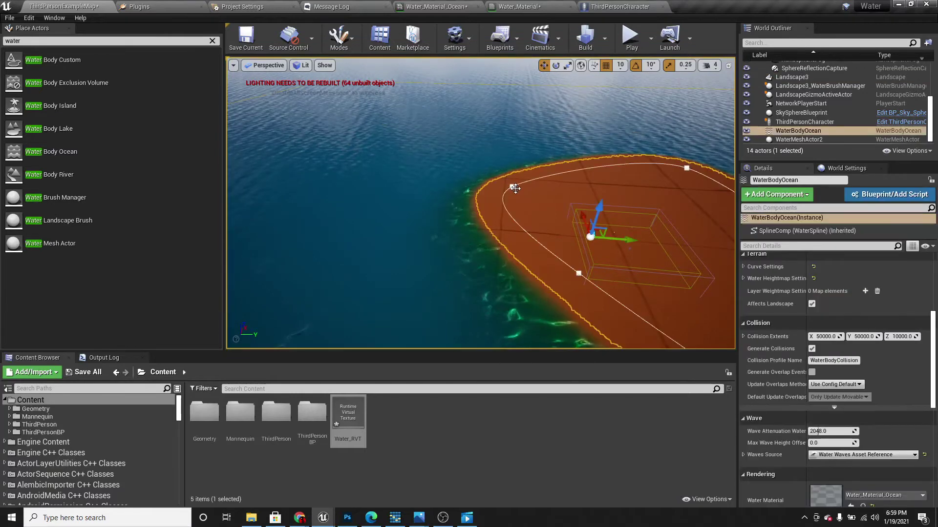
left_click(511, 186)
left_click_drag(512, 188, 580, 210)
right_click_drag(580, 210, 512, 237)
left_click(416, 264)
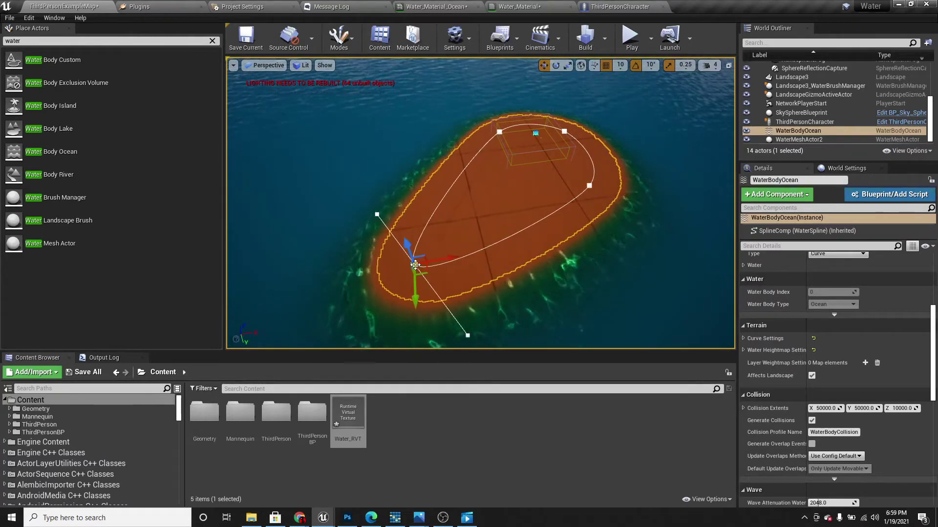
left_click_drag(415, 265, 494, 174)
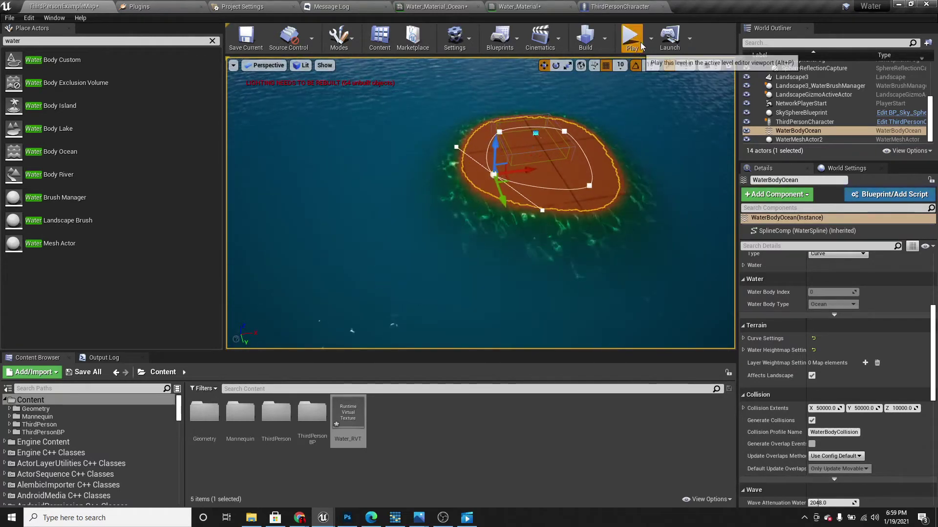
left_click(637, 51)
key("w")
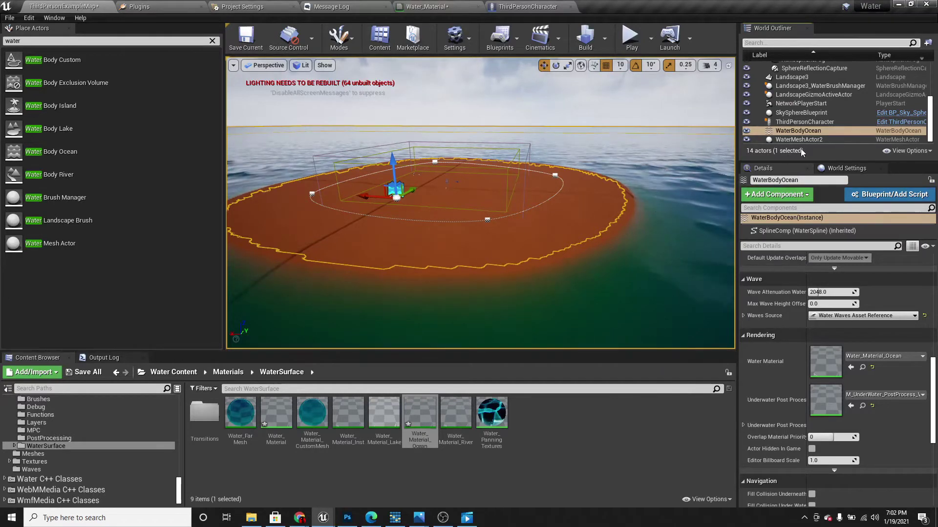
Open the Water_Material_Ocean material instance assigned to the WaterBodyOcean actor.
left_click(815, 131)
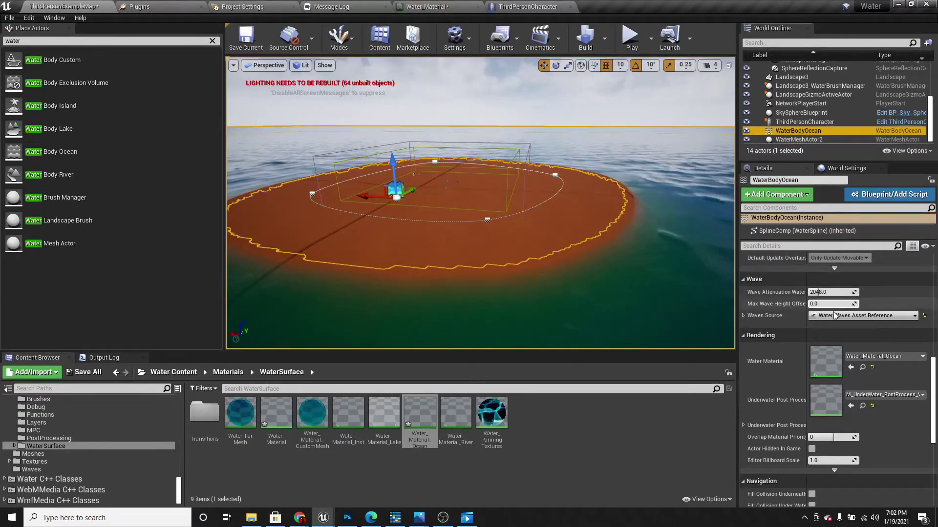
scroll(834, 313, "down", 1)
left_click(861, 352)
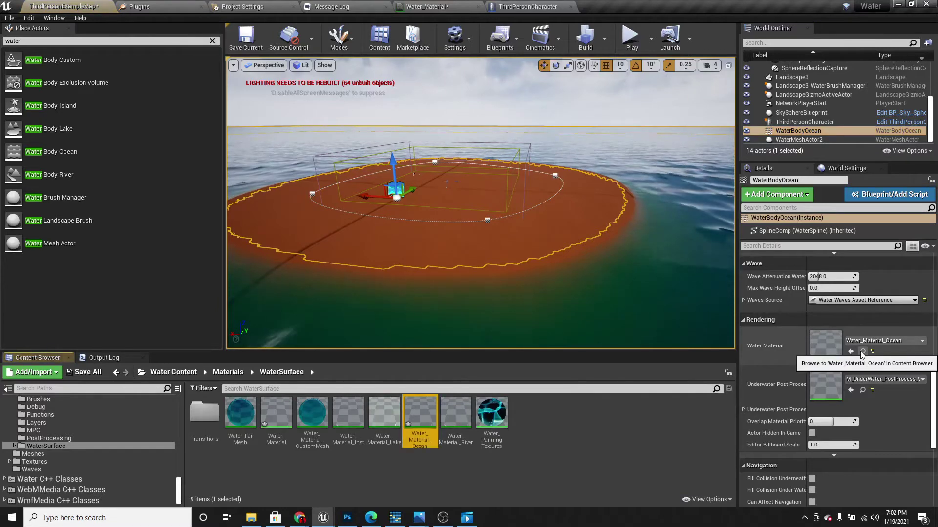
double_click(812, 349)
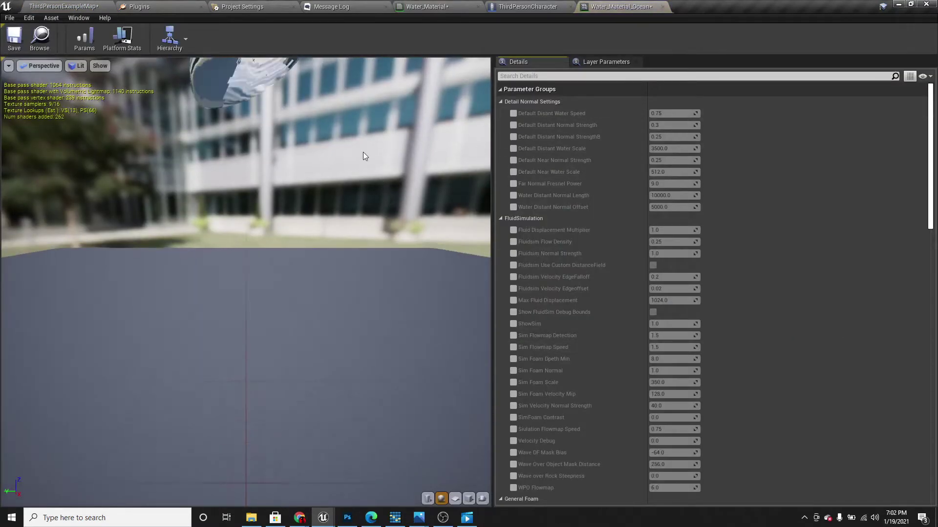
left_click_drag(364, 146, 367, 210)
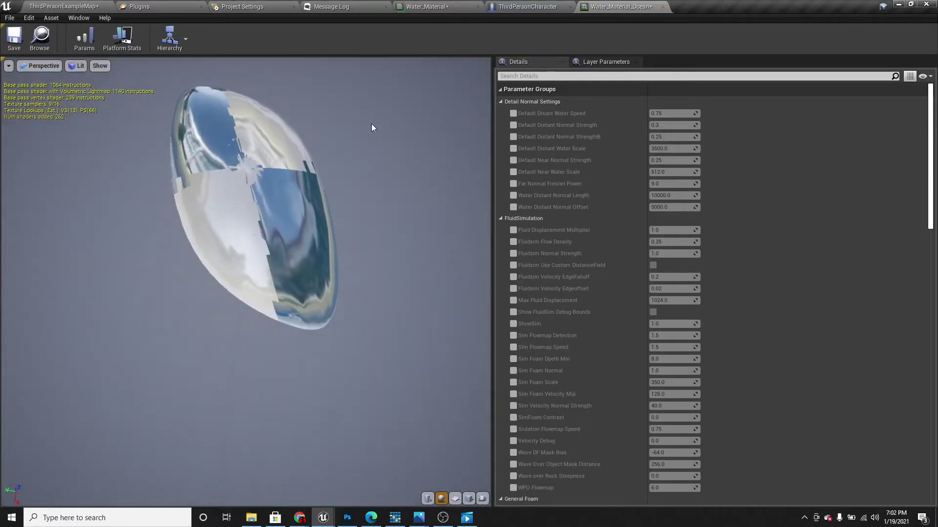
Filter the material parameters for "cau" and enable the Caustics static switch.
left_click(544, 77)
type("c")
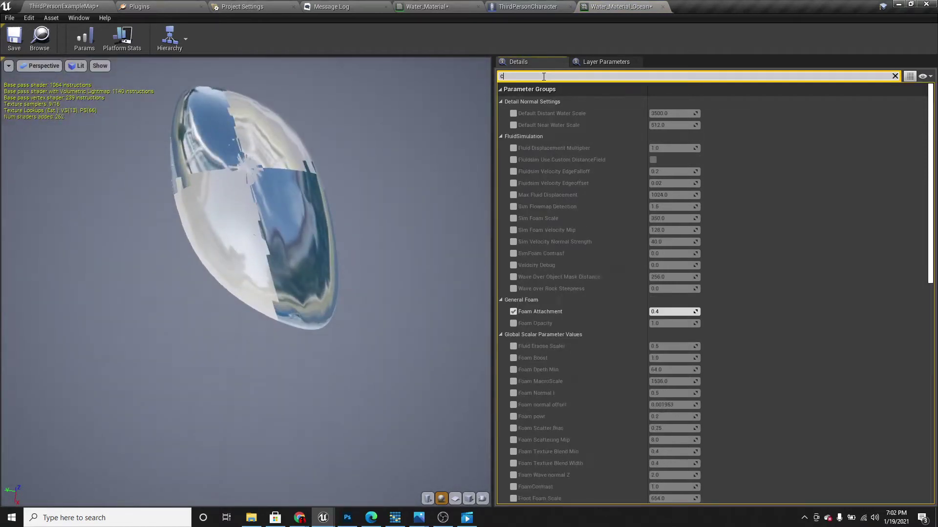
type("au")
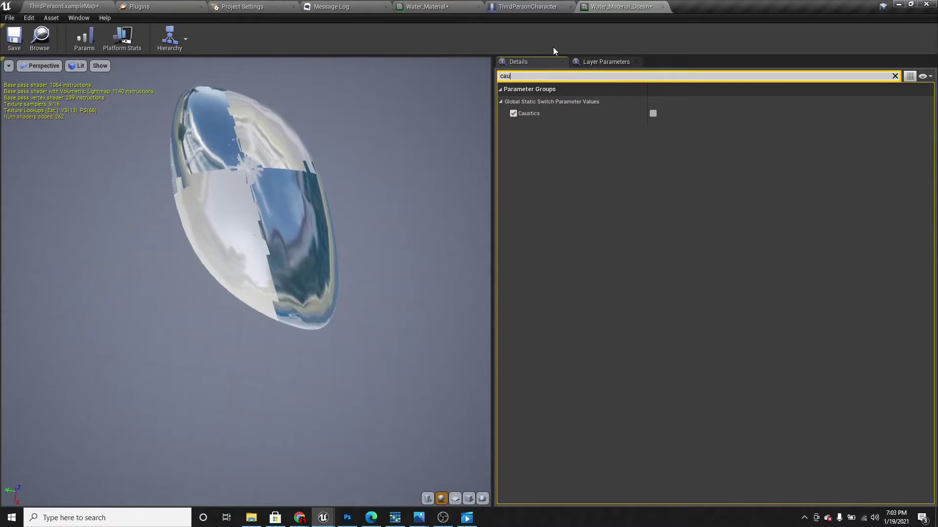
left_click(653, 113)
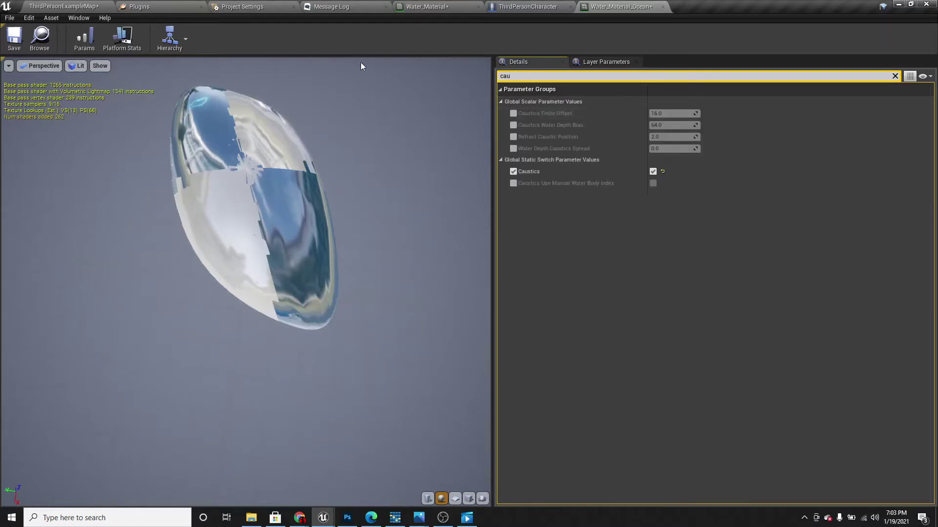
Compare the water near the shore with Caustics off and on again, clear the parameter filter, and redock the material editor.
left_click(76, 6)
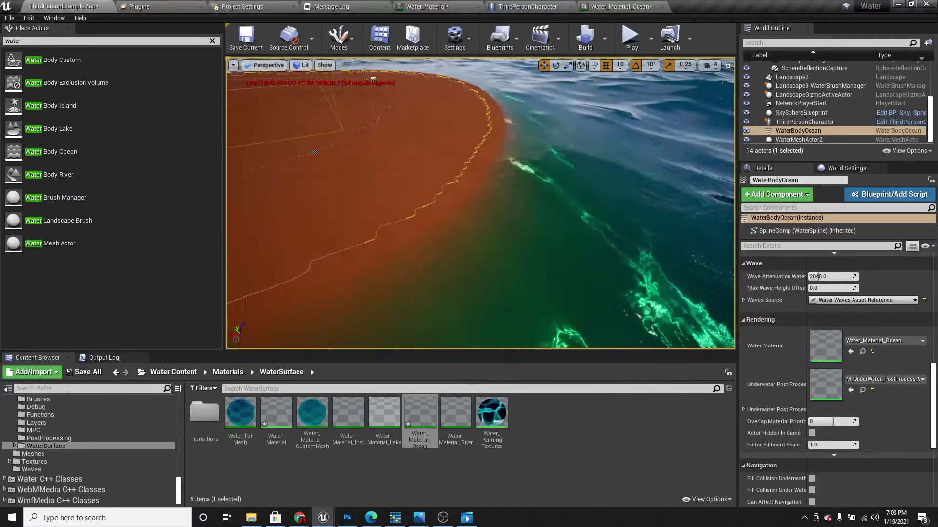
right_click_drag(481, 203, 349, 212)
right_click_drag(496, 188, 487, 185)
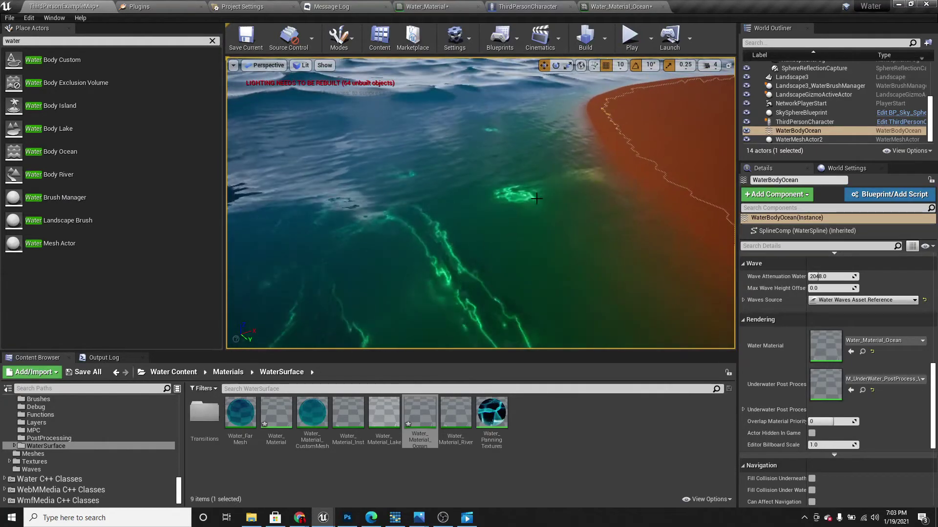
right_click_drag(496, 189, 481, 167)
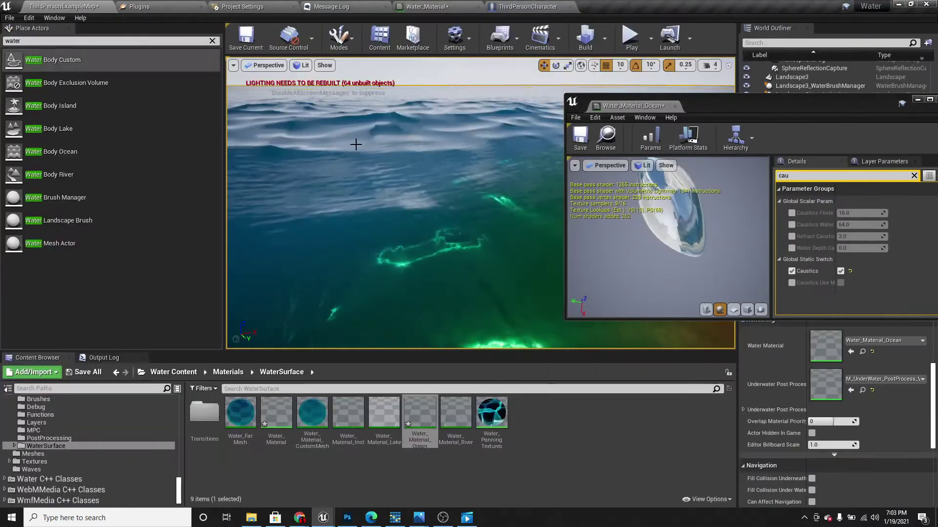
left_click(841, 271)
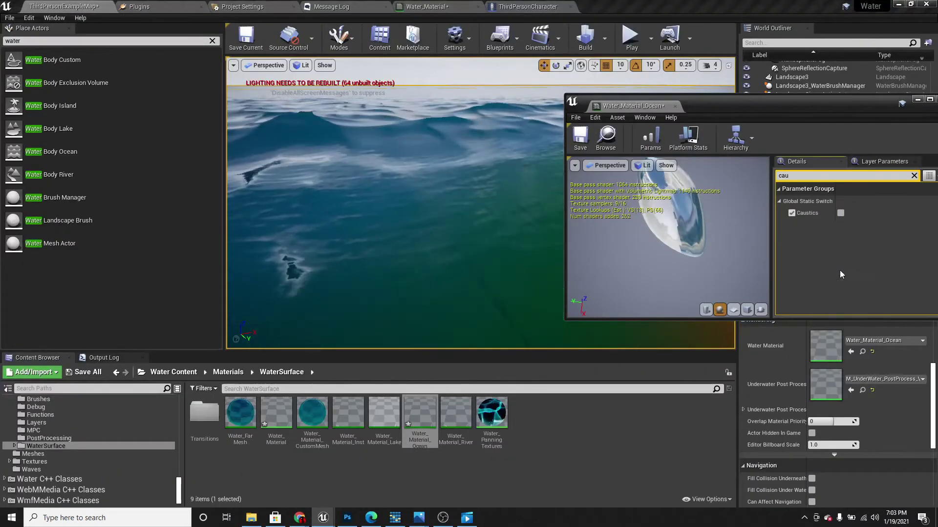
left_click(840, 214)
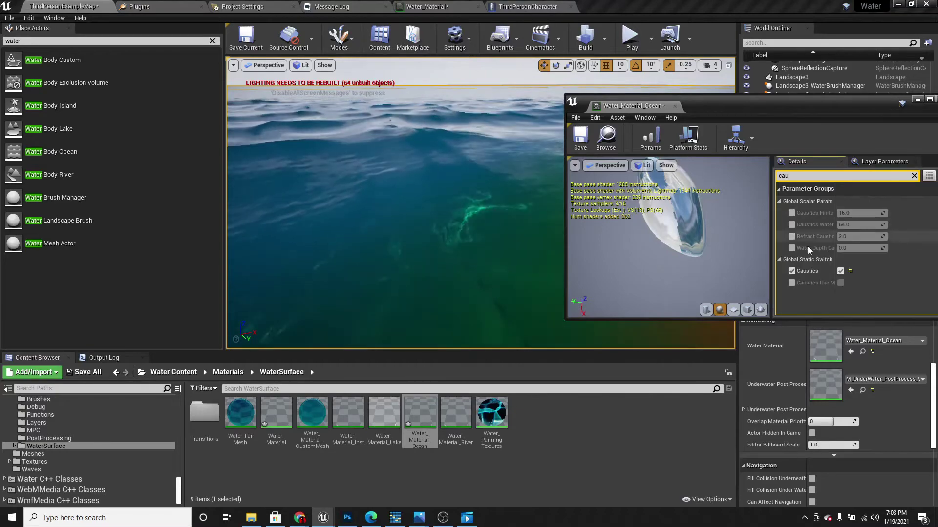
right_click_drag(440, 210, 462, 198)
left_click(913, 177)
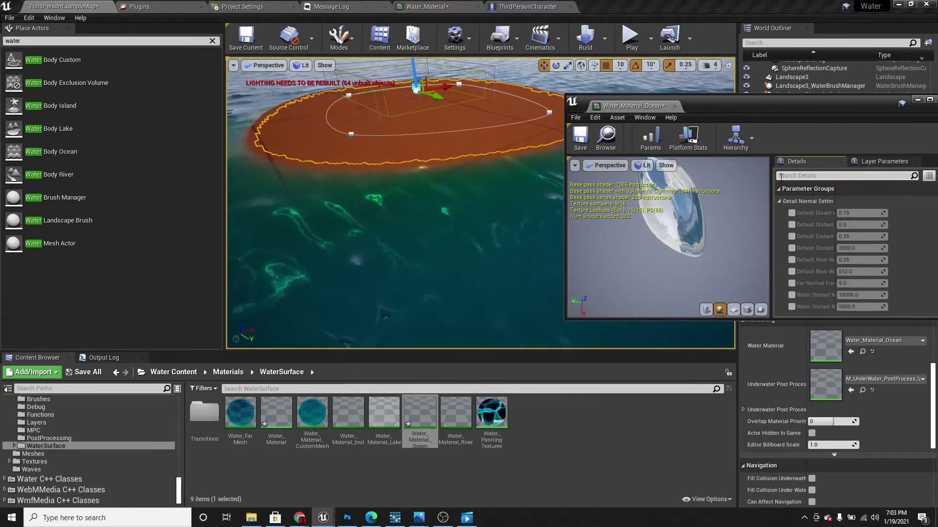
left_click_drag(628, 107, 181, 4)
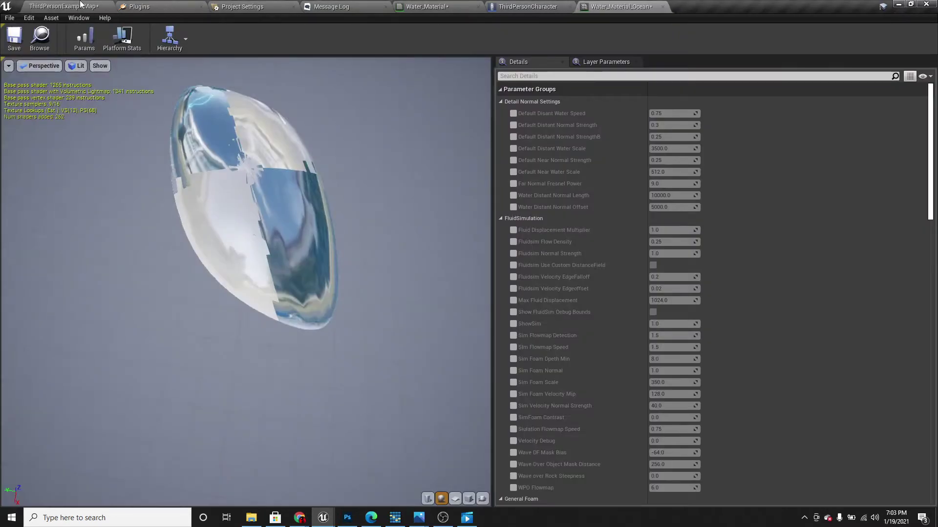
Return to the ThirdPersonExampleMap level and place a Water Body River actor across the island.
left_click(64, 5)
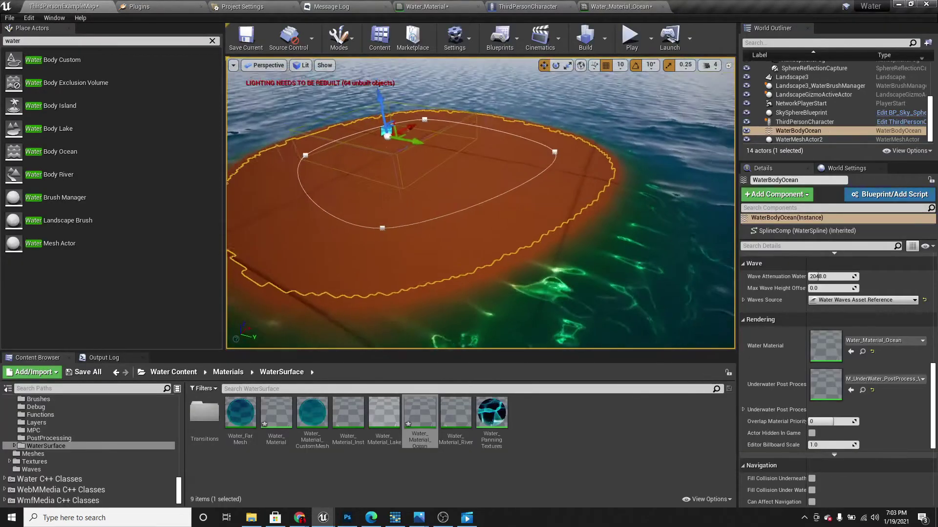
right_click_drag(480, 202, 324, 210)
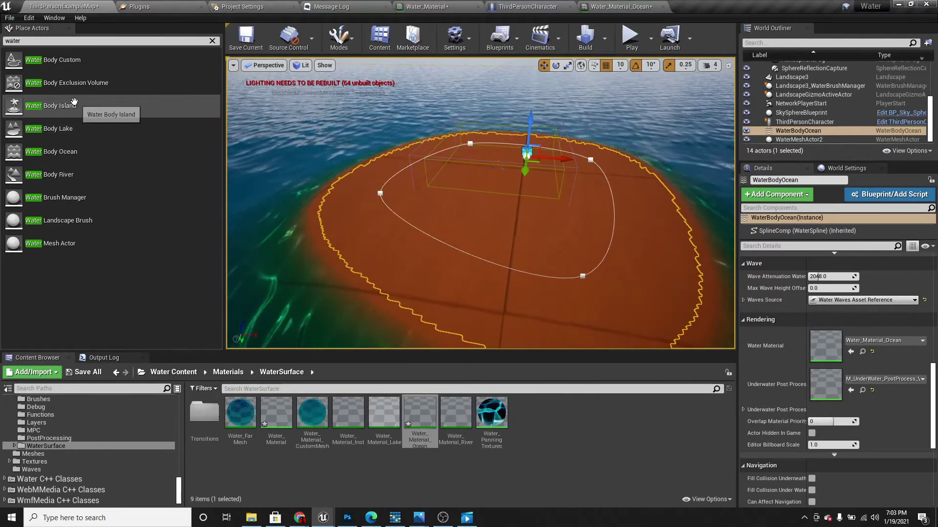
left_click_drag(64, 175, 390, 256)
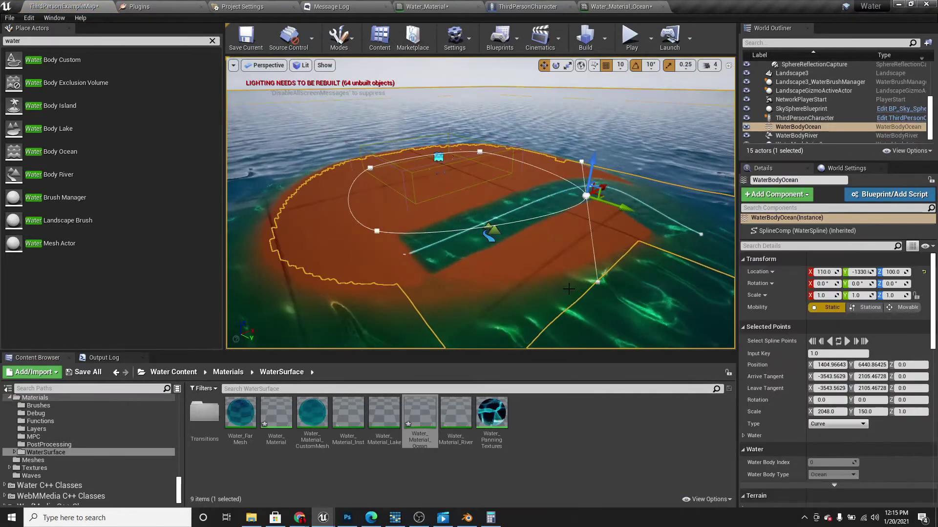
Select the starting spline point of the WaterBodyRiver near the island's edge.
right_click_drag(403, 264, 375, 277)
key("w")
left_click(403, 264)
left_click(374, 279)
key("s")
mouse_move(504, 270)
left_mouse_down()
mouse_move(466, 258)
mouse_move(511, 268)
left_mouse_up()
key("w")
right_click_drag(562, 283, 478, 227)
key("s")
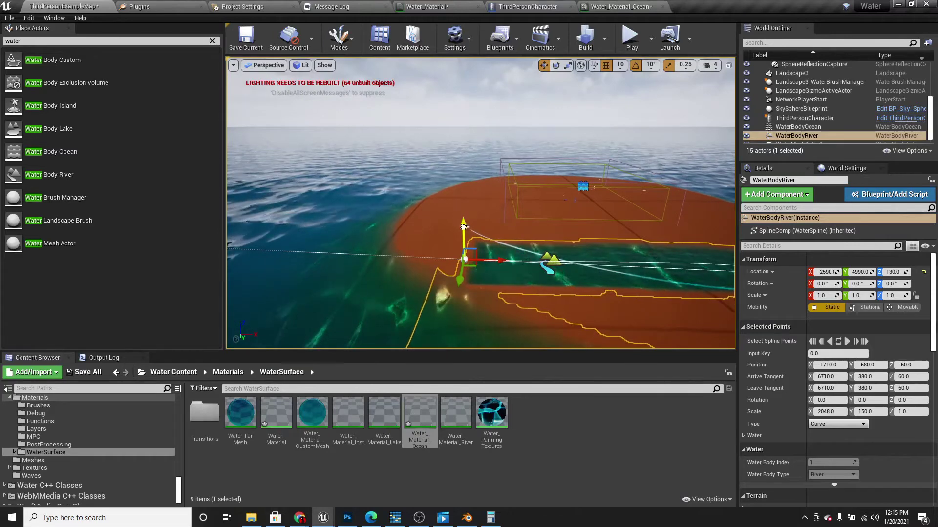
Try moving the river's starting spline point along its vertical axis, and undo the moves.
left_click_drag(463, 223, 432, 233)
scroll(564, 277, "down", 5)
key("ctrl+z")
key("ctrl+z")
key("ctrl+z")
key("ctrl+z")
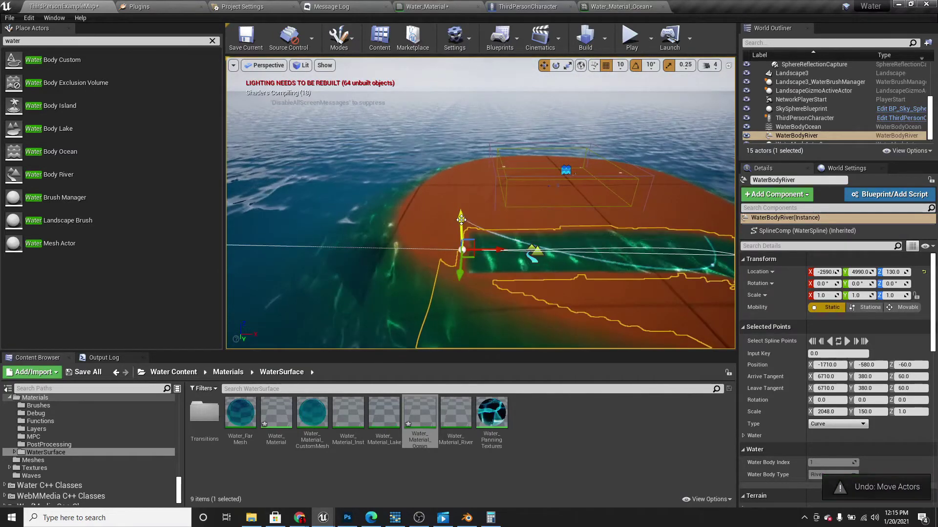
right_click_drag(550, 267, 630, 268)
key("ctrl+z")
scroll(604, 179, "down", 2)
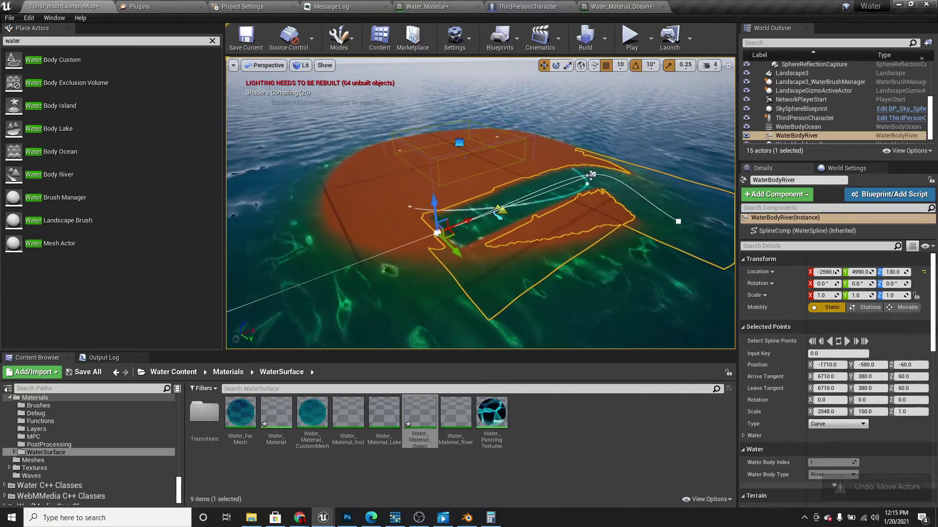
Turn on Visualize Water Velocity for the river from its starting spline point.
right_click_drag(591, 175, 557, 205)
scroll(505, 217, "down", 6)
right_click(500, 198)
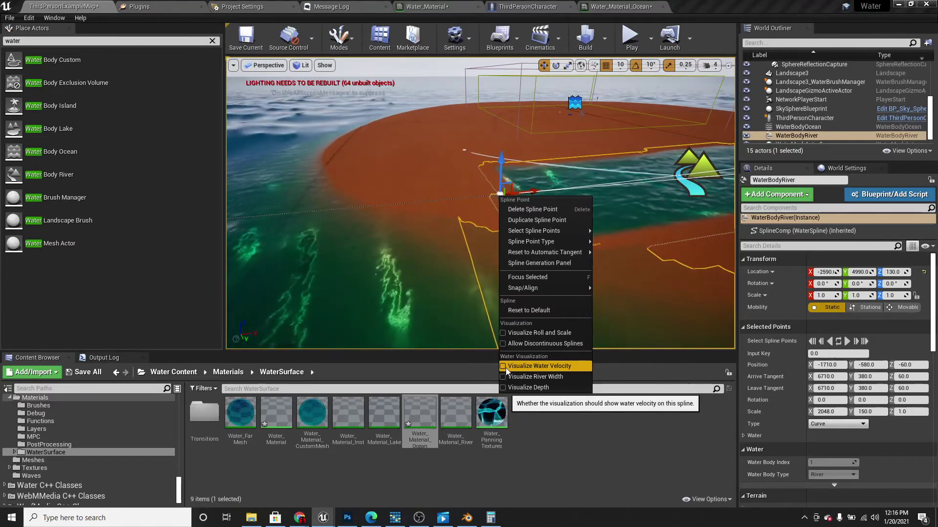
mouse_move(469, 309)
right_mouse_down()
mouse_move(481, 313)
mouse_move(469, 318)
mouse_move(482, 341)
mouse_move(464, 322)
right_mouse_up()
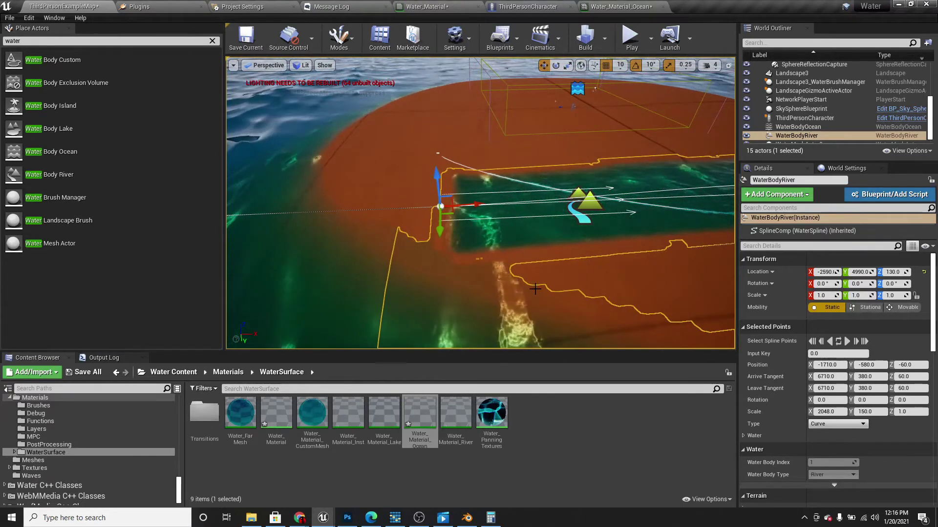
In the Water settings of the river's starting spline point, raise the Velocity to about 2939.
left_click(748, 436)
scroll(782, 427, "down", 1)
scroll(816, 424, "down", 1)
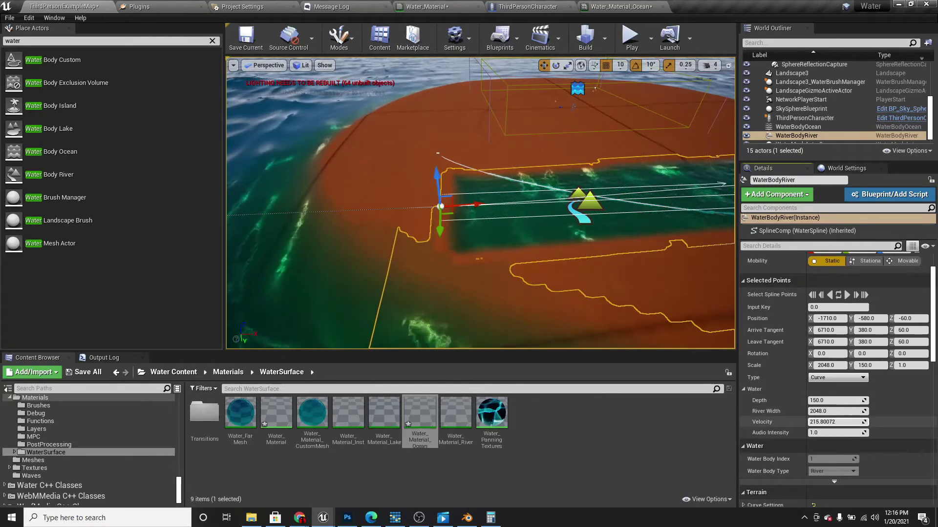
key("f")
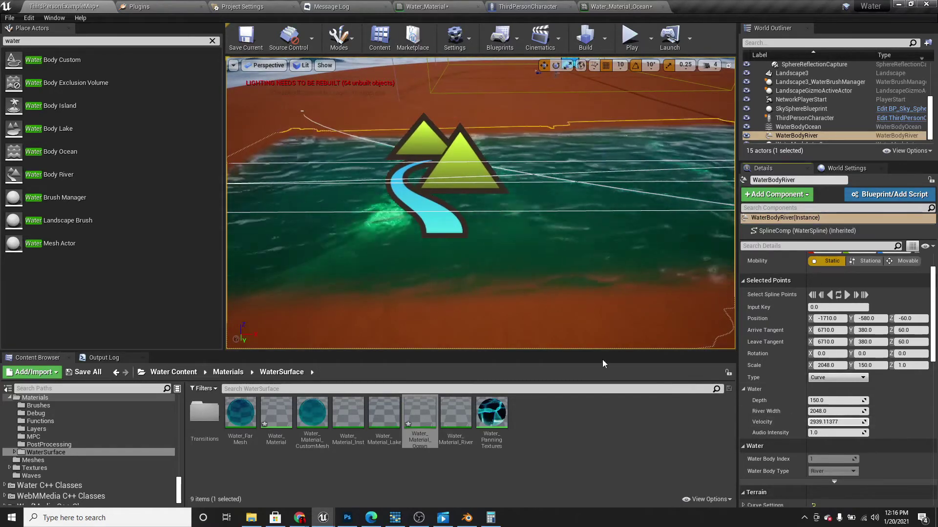
For the river's last spline point, set River Width to about 3118.5 and Velocity to about 1561.3, and increase the Depth.
key("s")
mouse_move(481, 203)
right_mouse_down()
mouse_move(430, 202)
mouse_move(469, 205)
right_mouse_up()
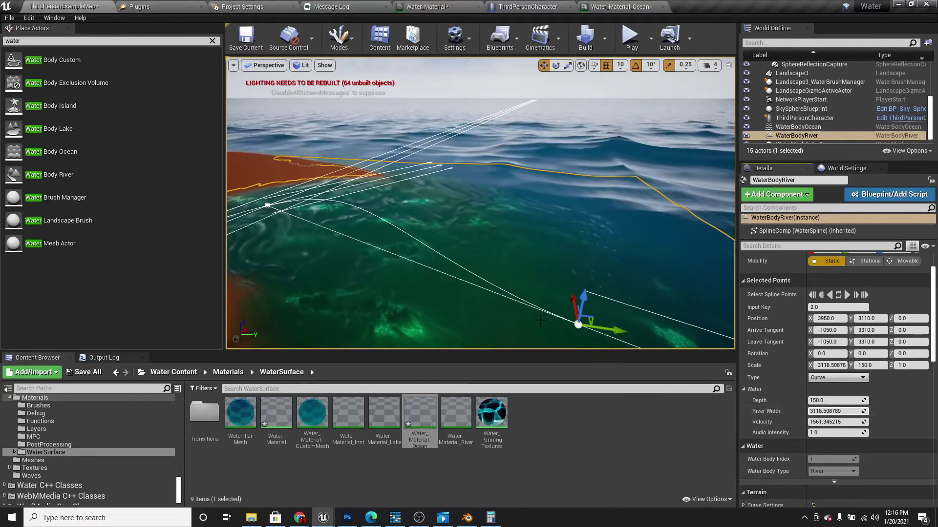
left_click_drag(836, 400, 864, 401)
right_click_drag(488, 205, 386, 237)
left_click(397, 243)
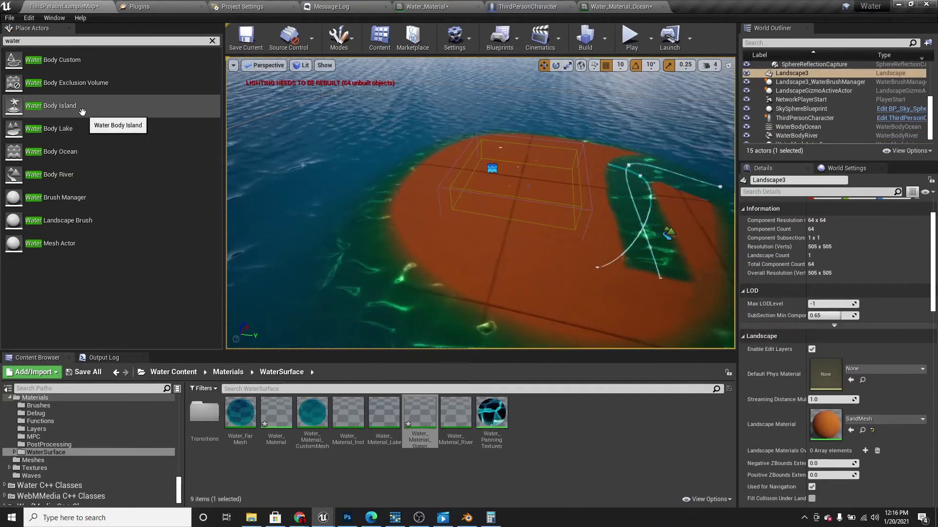
Place a Water Body Island in the ocean beside the main island and raise it above the water.
left_click_drag(84, 124, 250, 157)
right_click_drag(249, 157, 337, 180)
right_click_drag(517, 151, 546, 151)
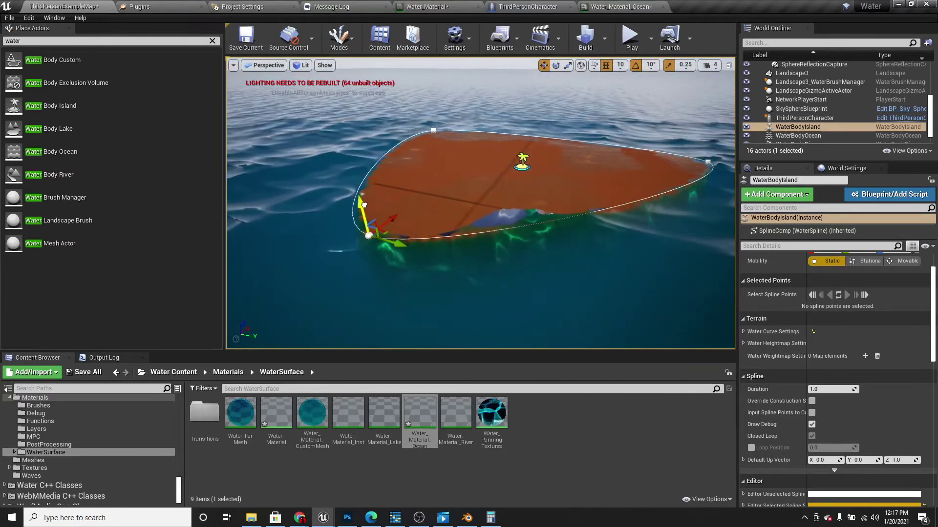
left_click_drag(363, 204, 354, 166)
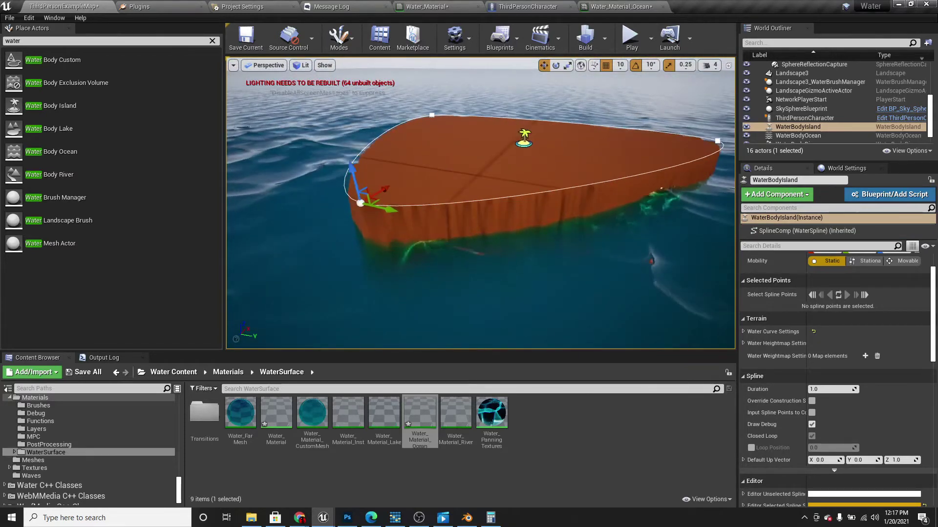
right_click_drag(345, 165, 358, 165)
left_click_drag(294, 176, 298, 189)
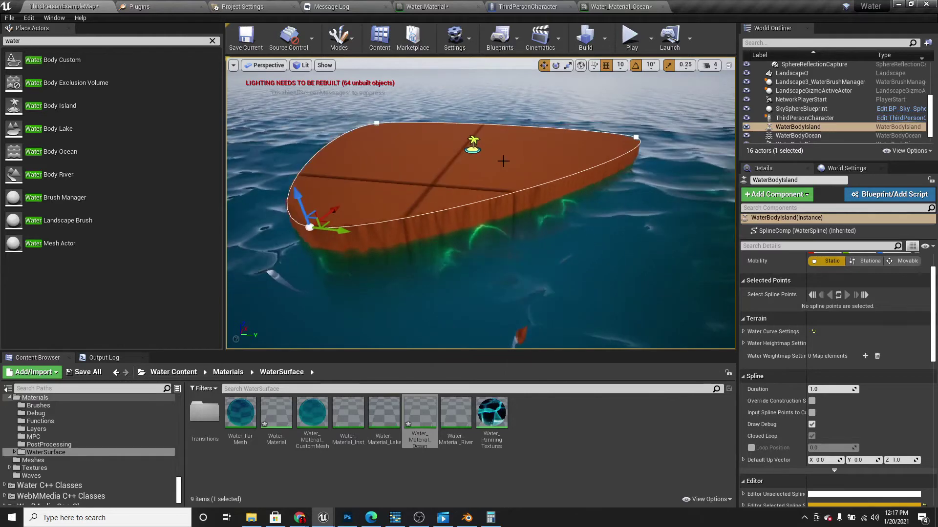
Pull the new island's outer corner spline point inward, and add a spline point on the near edge, moved outward.
left_click(636, 139)
left_click_drag(637, 138, 559, 171)
right_click_drag(572, 190, 495, 189)
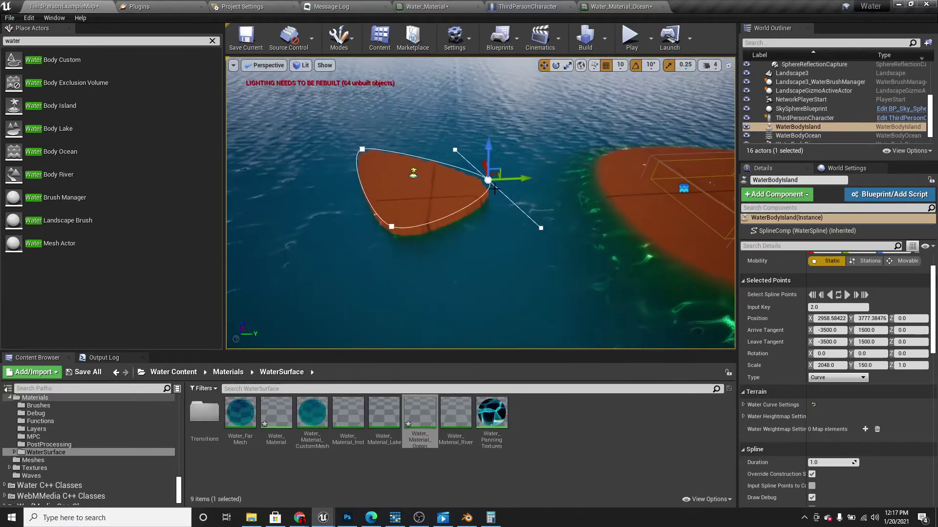
right_click(452, 213)
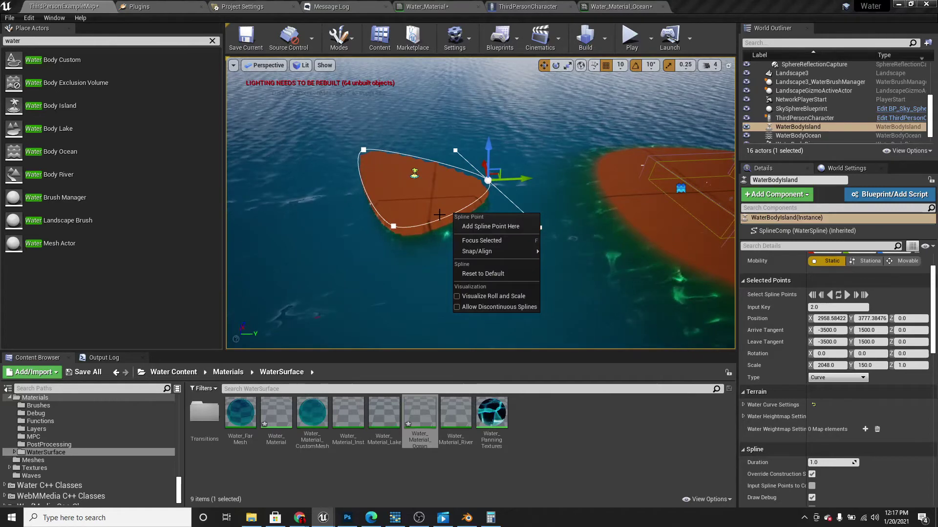
left_click(492, 226)
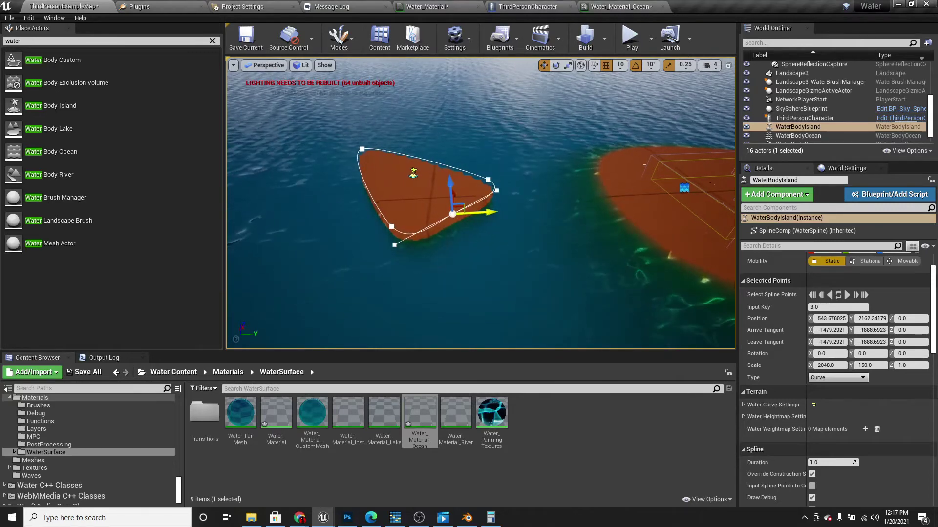
left_click_drag(493, 215, 543, 212)
Add a spline point on the island's far edge, pull it outward to bulge the shore, and add another on the opposite edge.
right_click(434, 162)
left_click(458, 177)
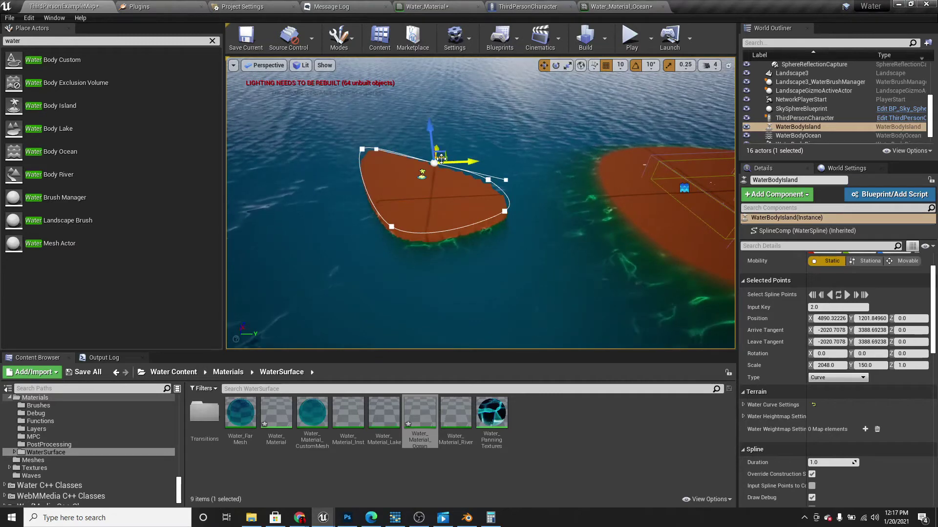
left_click_drag(443, 155, 471, 133)
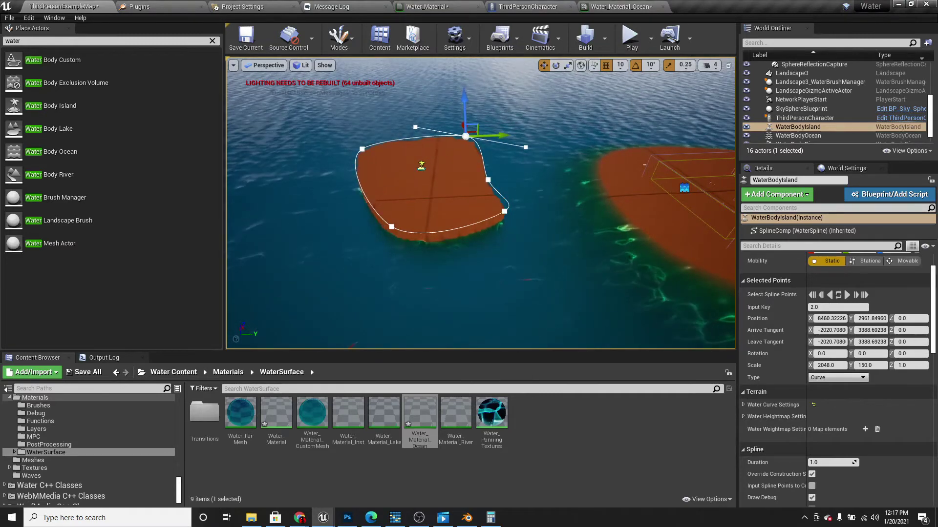
right_click(357, 200)
left_click(398, 212)
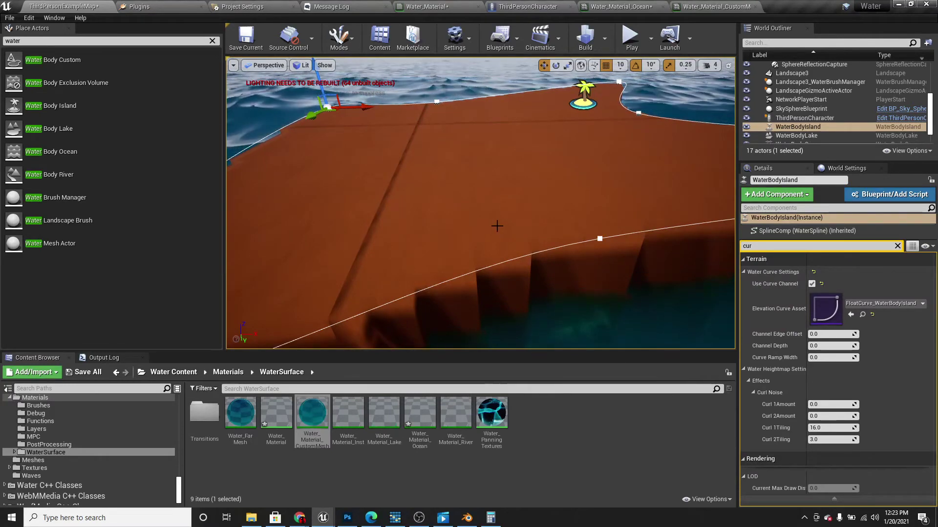
Examine the island's steep edges and its details filtered by "curve", and shorten the filter back to "cur".
right_click_drag(497, 226, 492, 287)
key("w")
key("s")
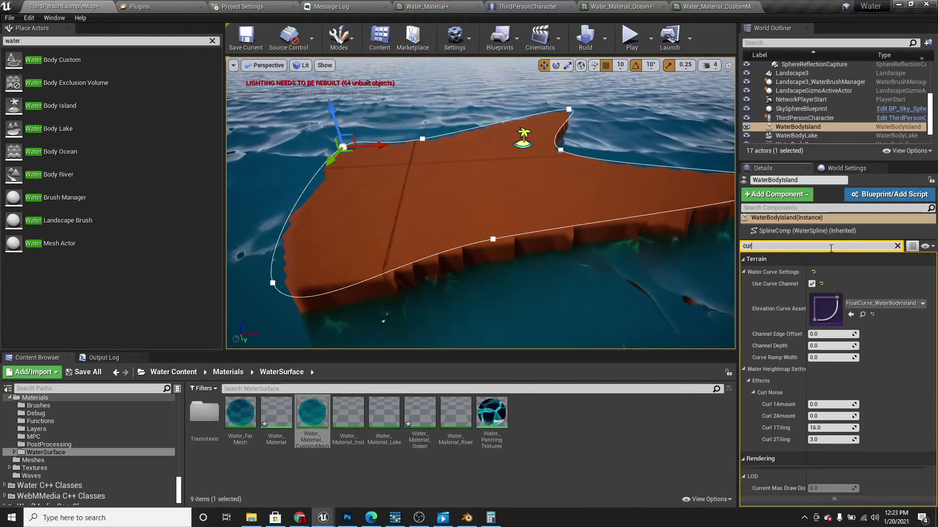
type("ve")
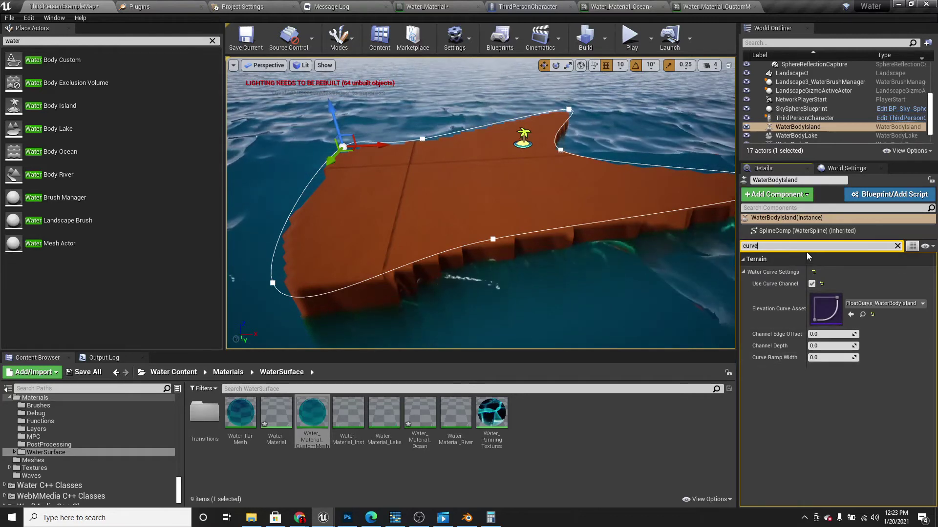
key("BackSpace")
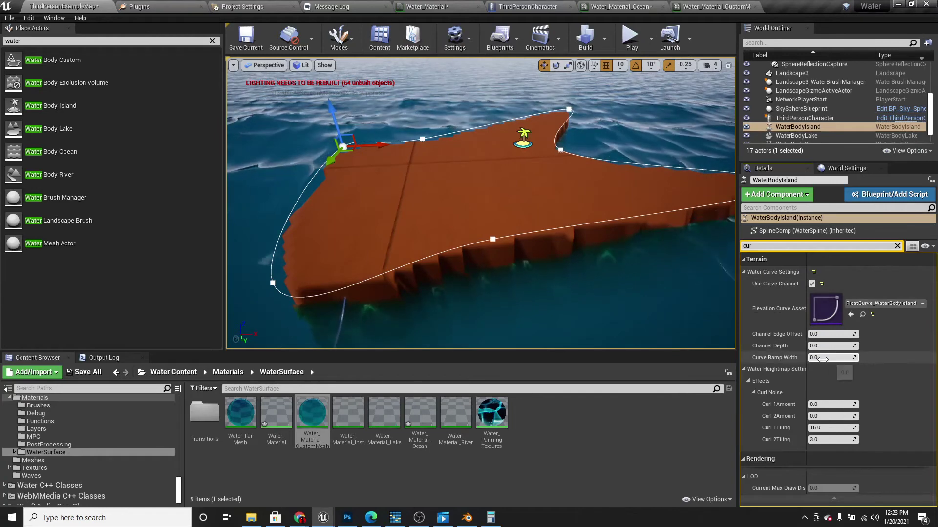
Raise the island's Curve Ramp Width to about 19891.7, inspect the resulting slopes, and fine-tune the width.
left_click_drag(825, 360, 855, 358)
key("s")
right_click_drag(625, 264, 722, 239)
key("w")
key("s")
key("w")
key("s")
right_click_drag(432, 206, 428, 200)
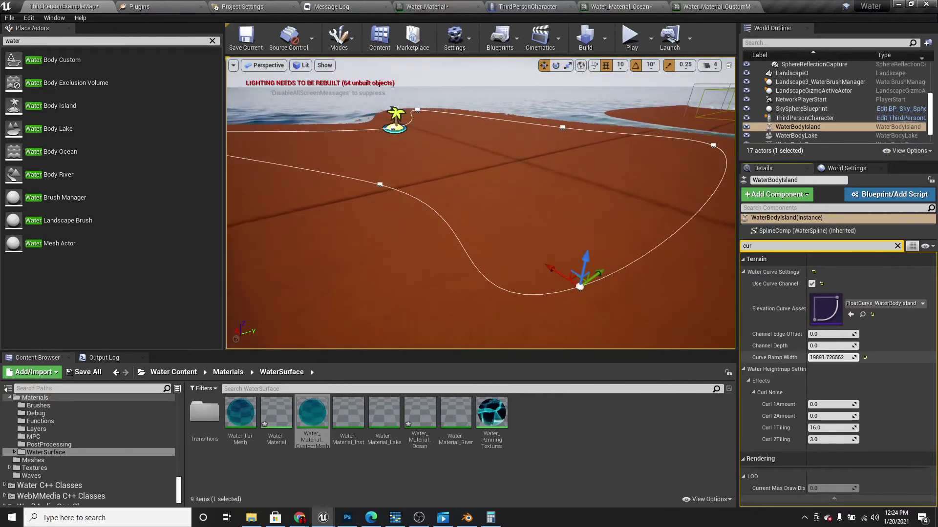
mouse_move(832, 357)
left_mouse_down()
mouse_move(803, 357)
mouse_move(830, 357)
left_mouse_up()
right_click_drag(375, 198, 430, 220)
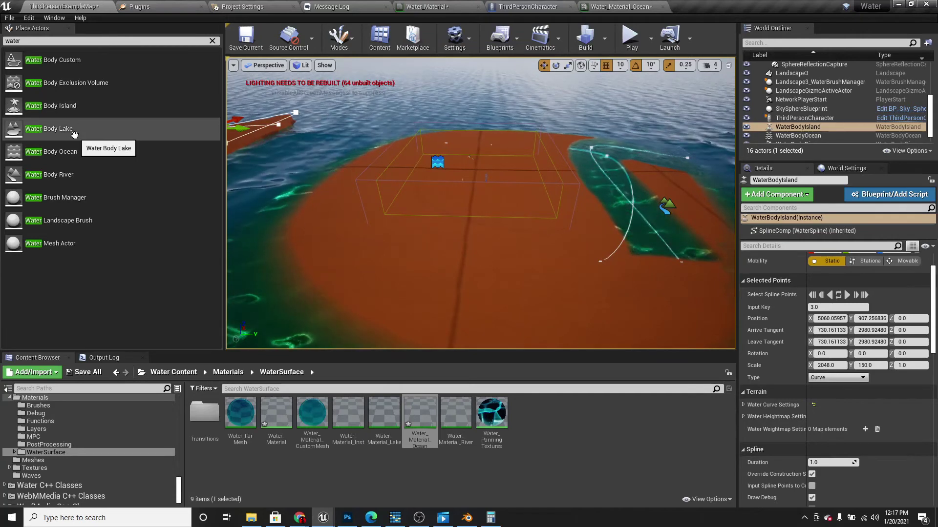
Place a Water Body Lake in the middle of the main island.
left_click_drag(73, 129, 450, 235)
left_click_drag(395, 304, 395, 304)
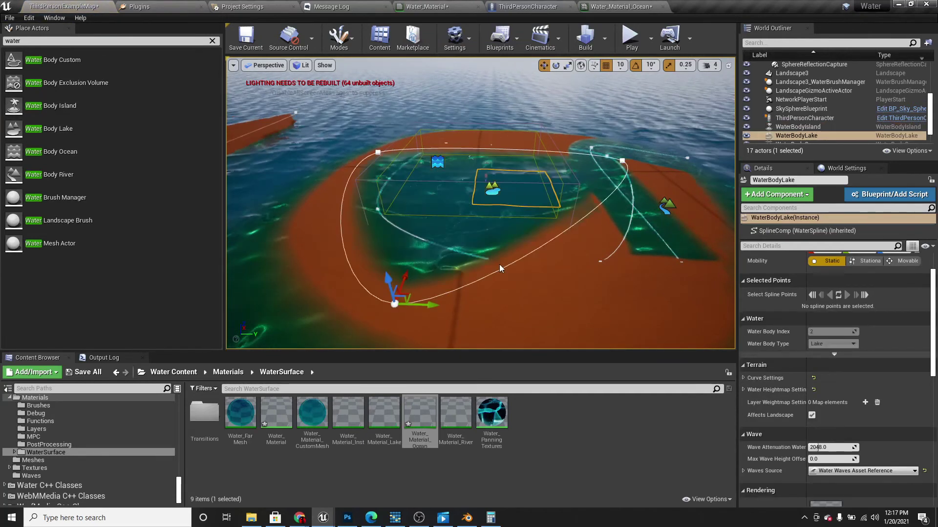
right_click_drag(501, 268, 495, 268)
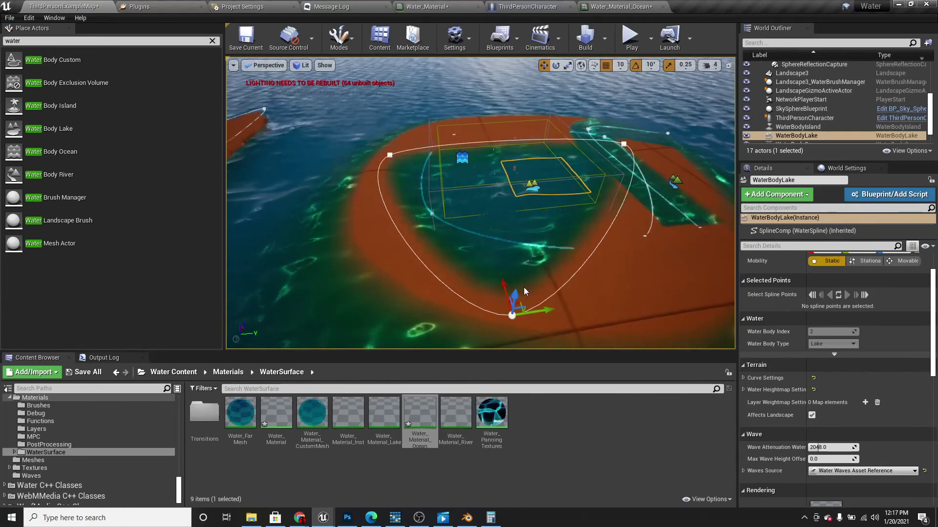
Shrink the lake by pulling its spline points inward, with the last point at about X 2450.7, Y 1877.6.
left_click(391, 157)
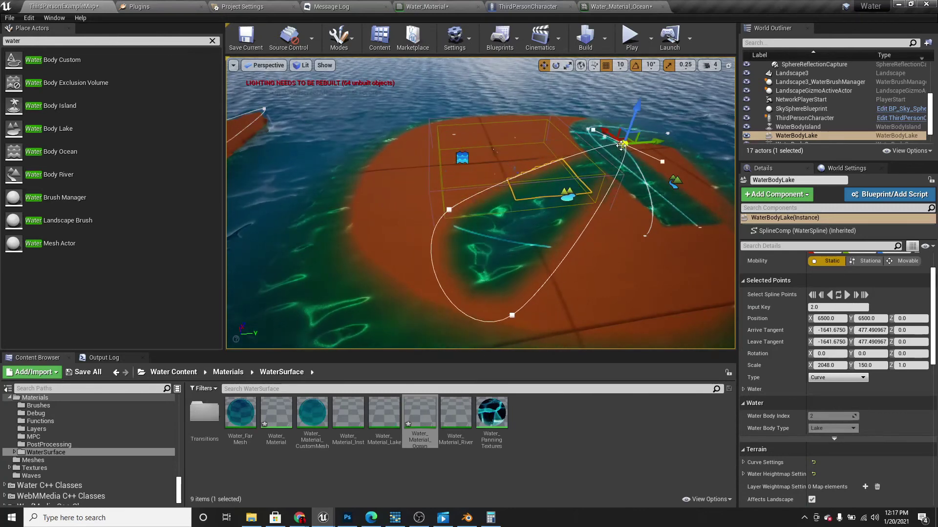
left_click_drag(556, 222, 550, 220)
key("w")
right_click_drag(551, 219, 503, 188)
key("s")
scroll(898, 310, "up", 3)
scroll(585, 211, "up", 1)
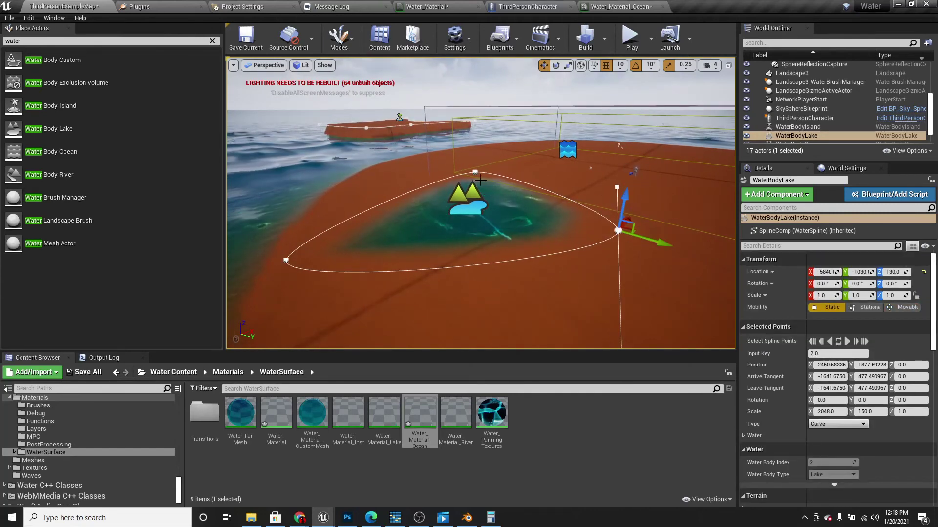
Reselect the WaterBodyLake actor and lower it slightly into the landscape.
left_click(408, 207)
left_click(806, 136)
left_click_drag(278, 223, 281, 244)
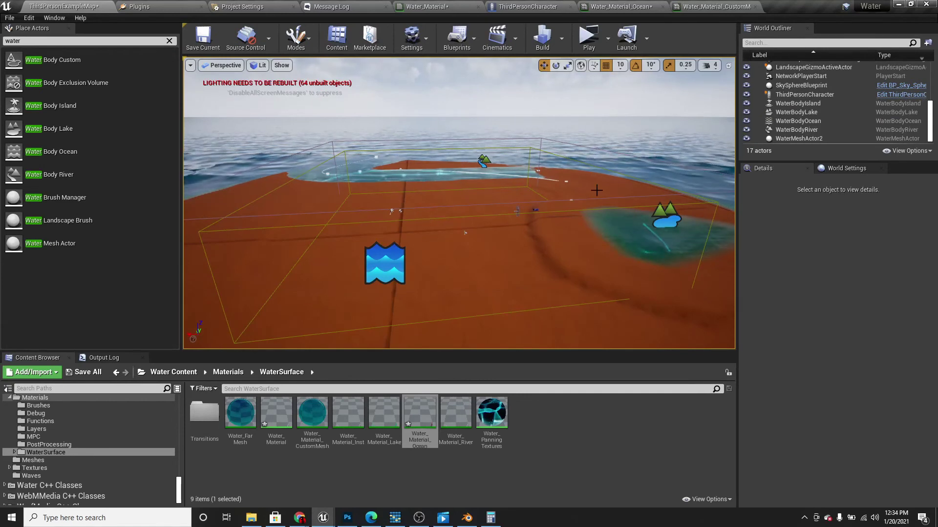
Play the level and run and jump the character across the island and through the lake to test the water.
left_click(589, 39)
key("w")
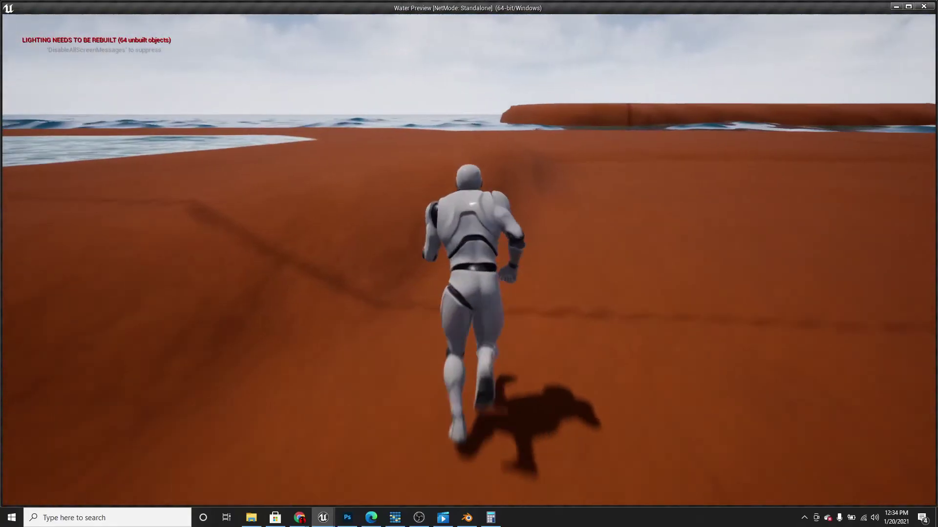
key("space")
key("space")
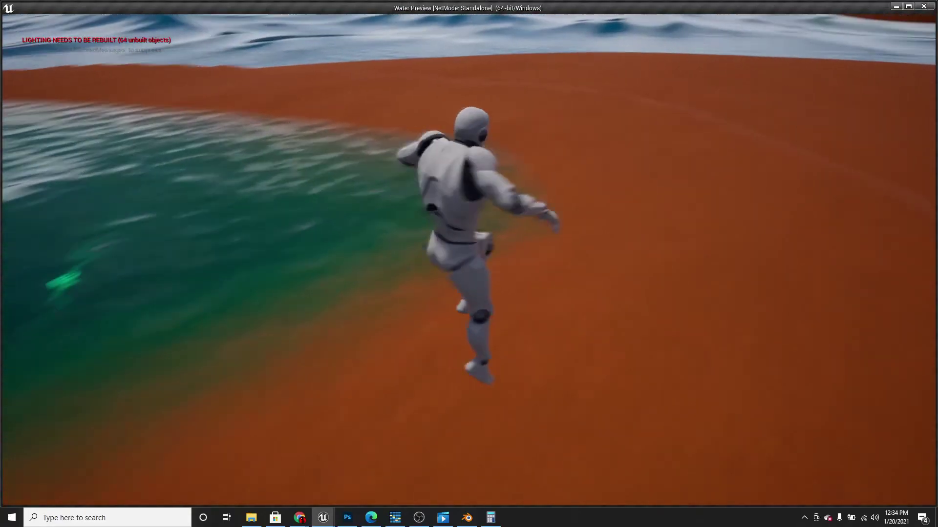
key("w")
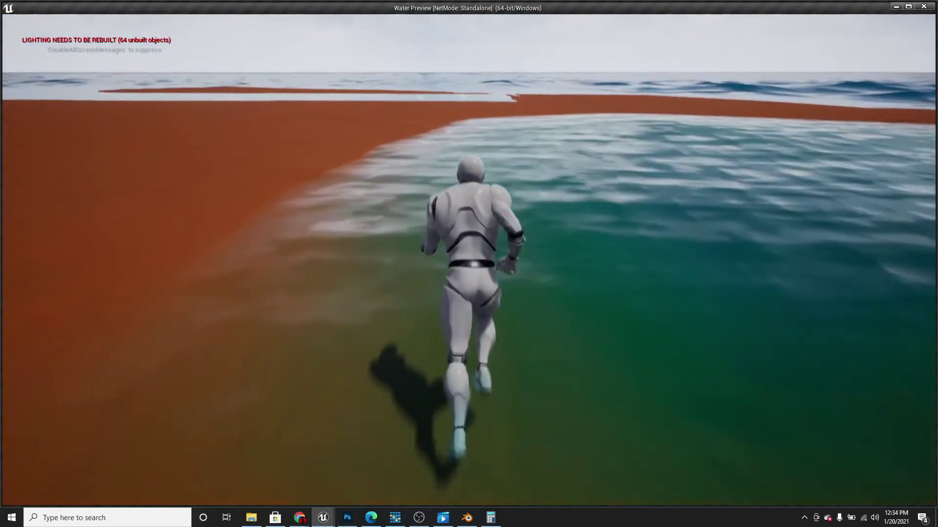
key("space")
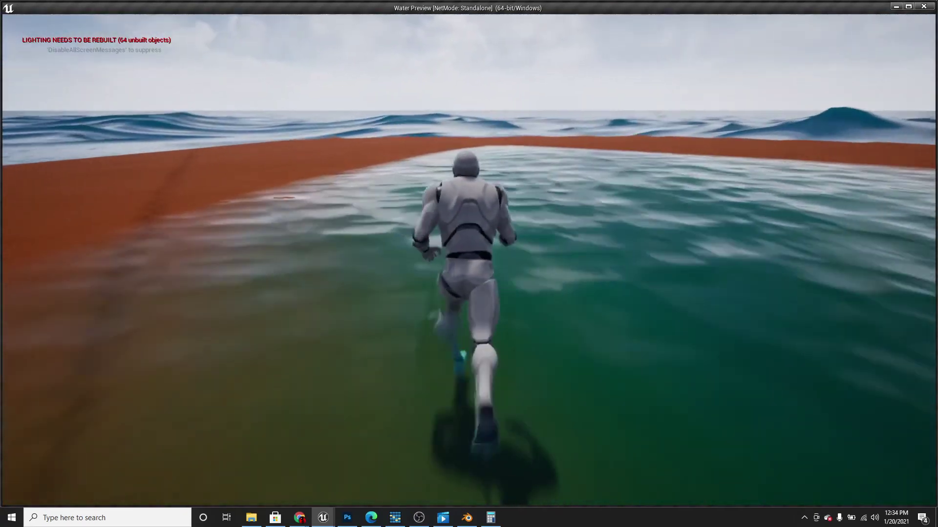
key("space")
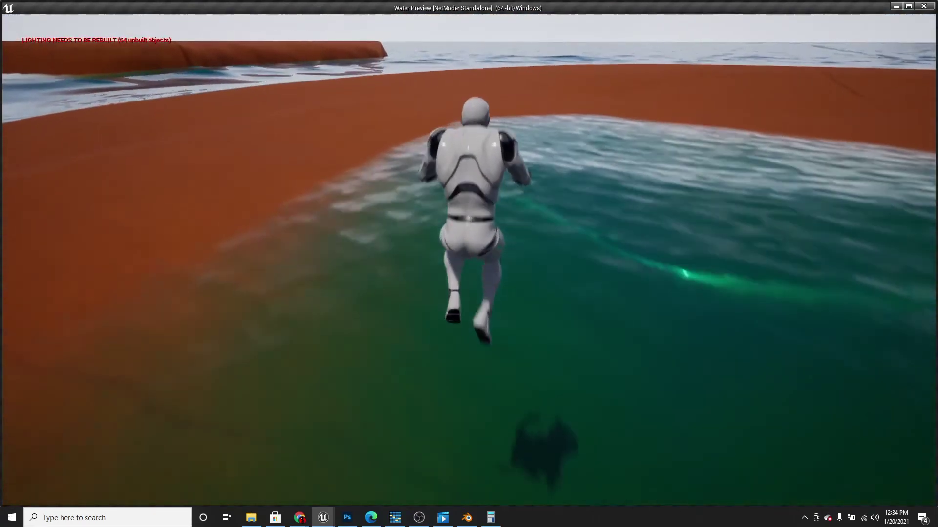
key("d")
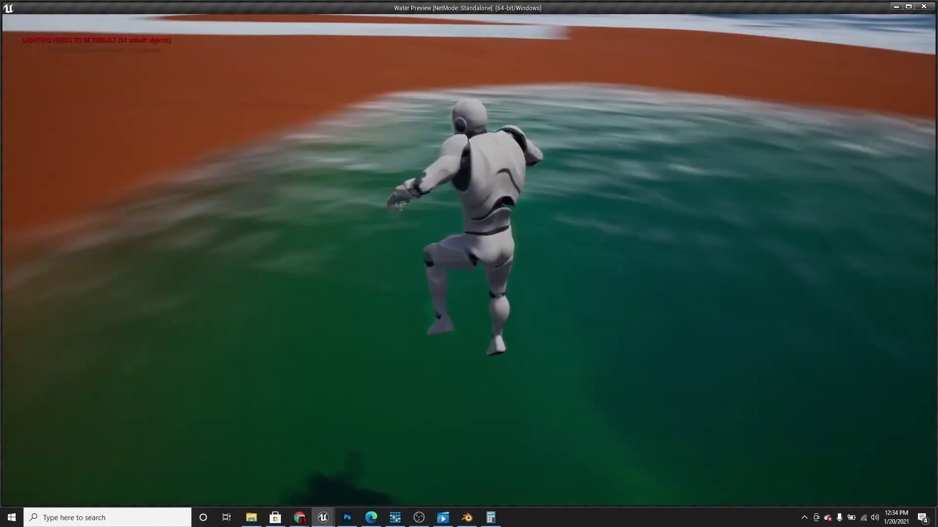
key("w")
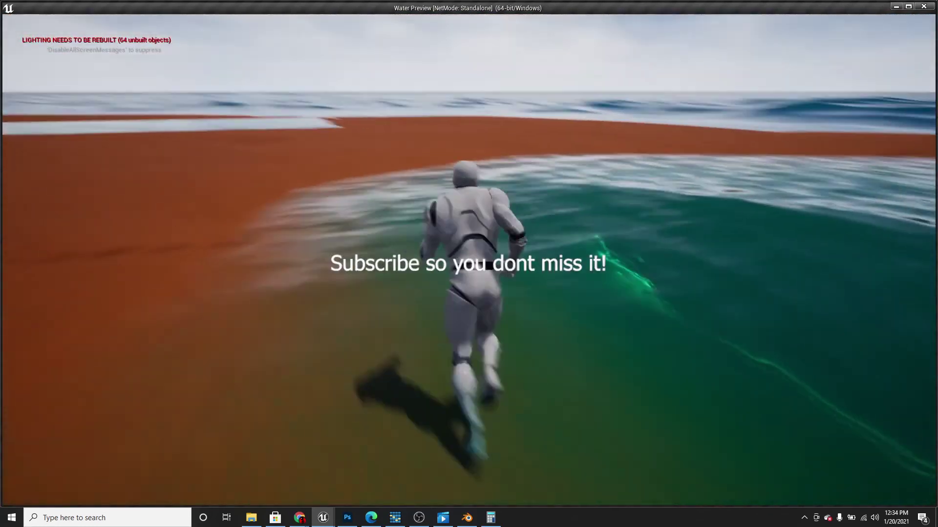
key("space")
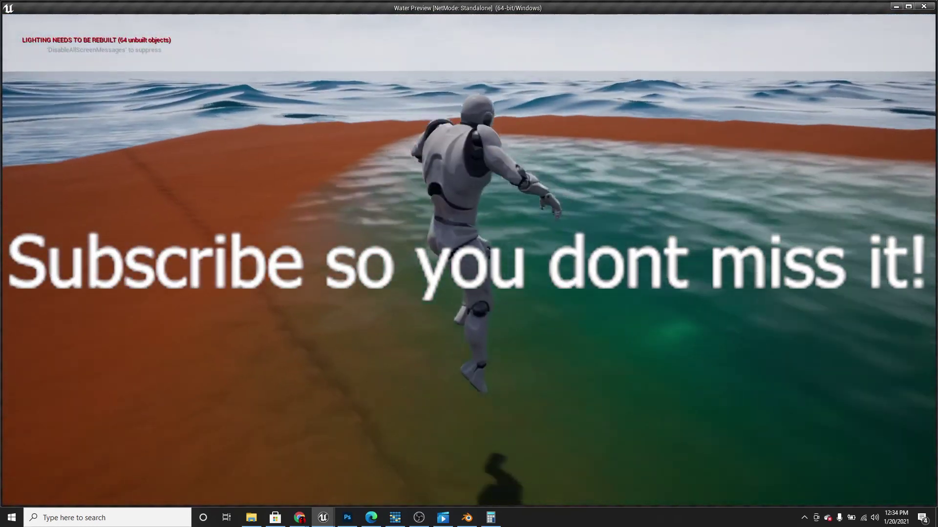